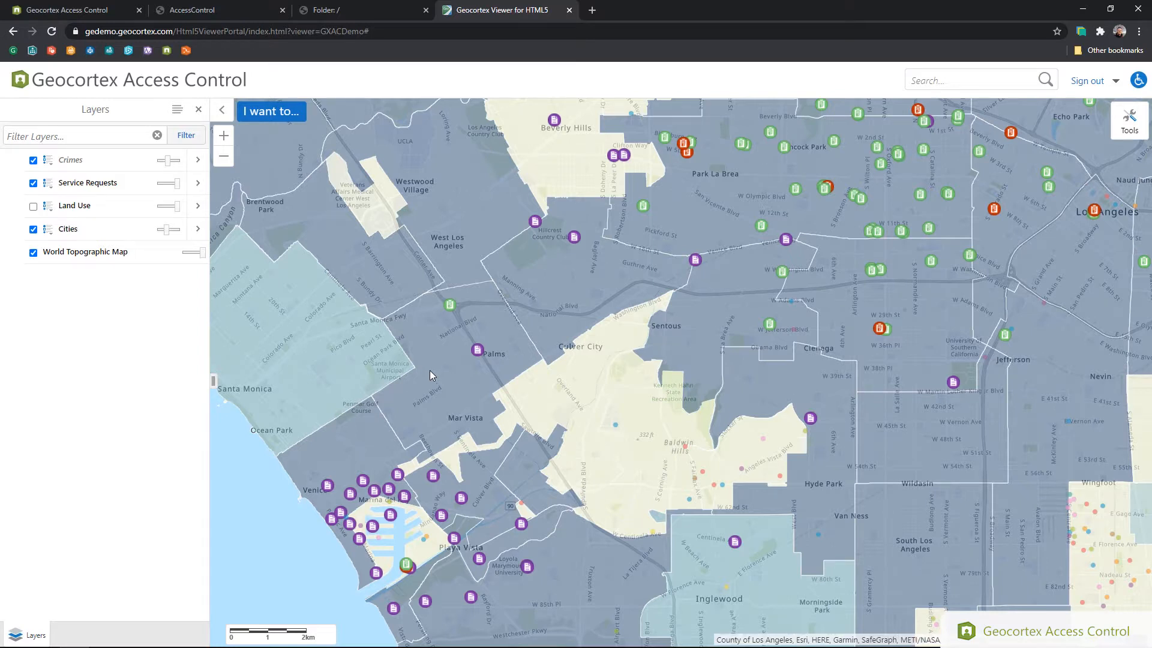
- Review the sharing settings of the AccessControl feature layer in the portal, leaving them unchanged
click(229, 11)
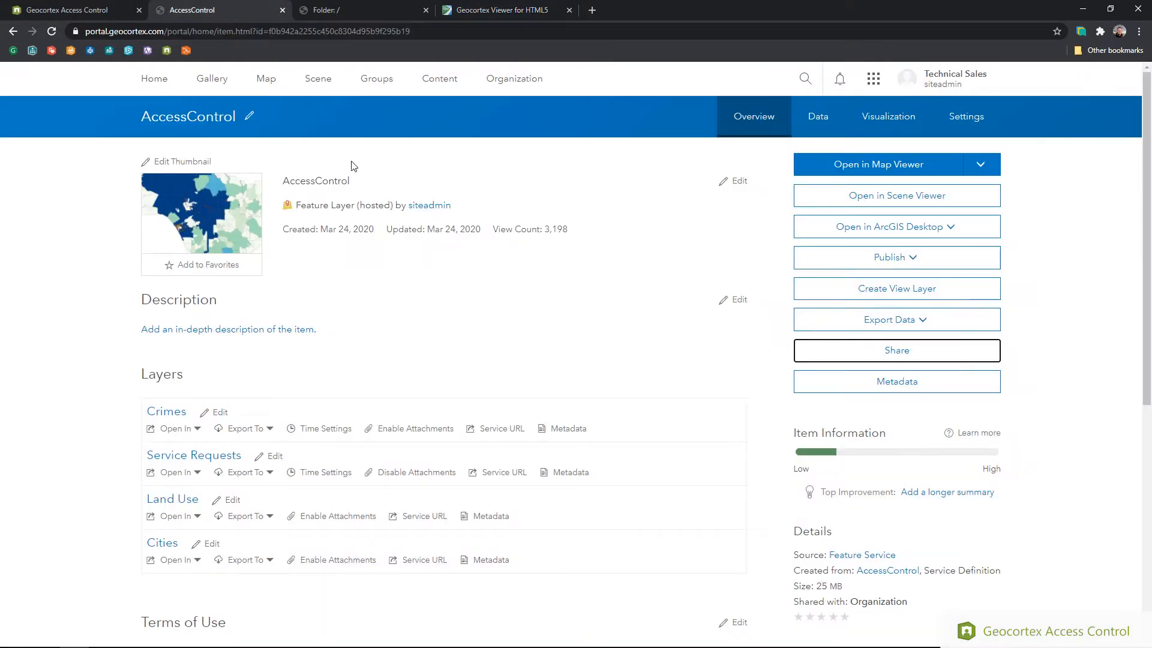
click(859, 357)
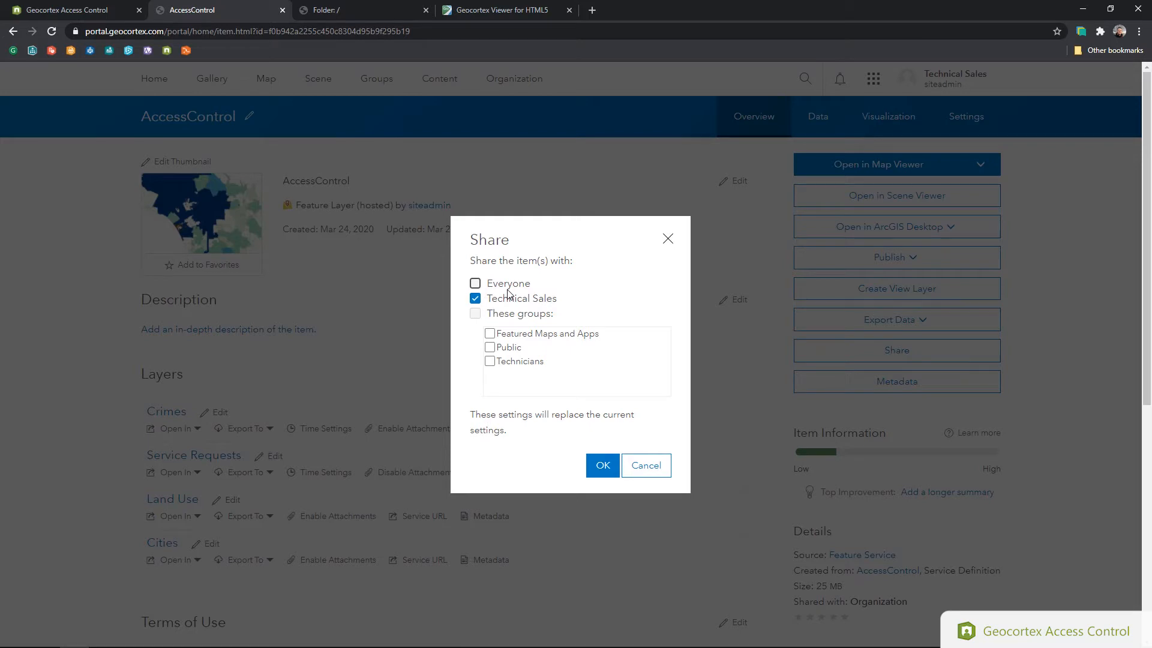
click(652, 466)
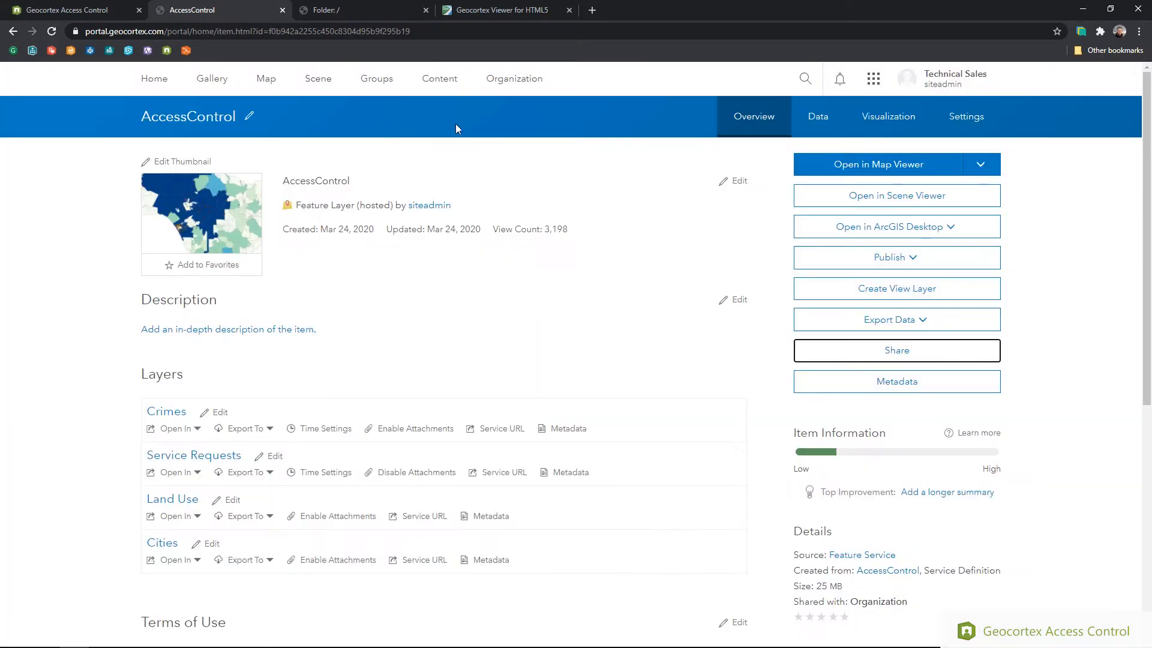
- In the ArcGIS REST Services Directory, view the Hosted folder's services anonymously, and compare the list after logging in
click(355, 8)
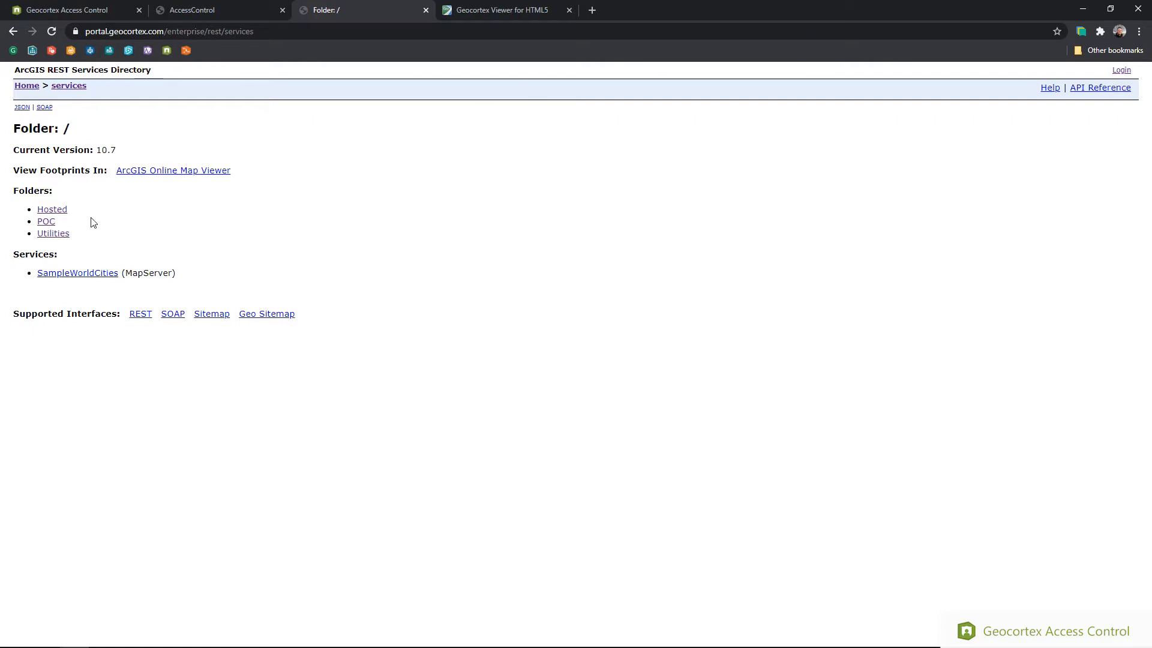
click(54, 210)
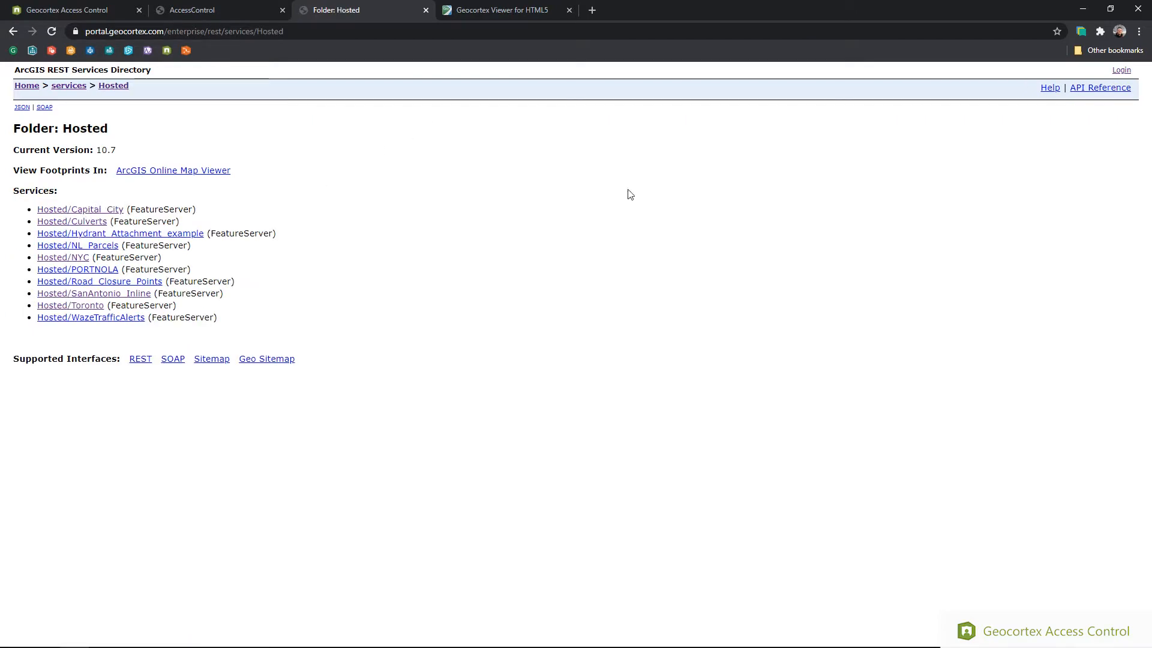
click(1127, 71)
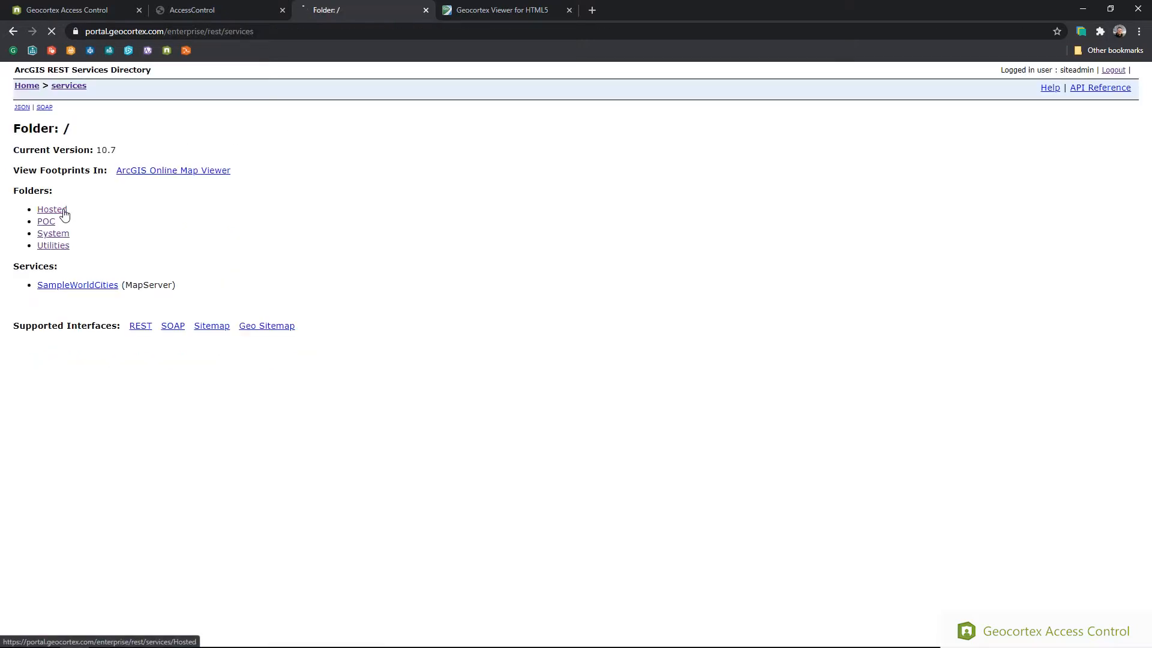
click(52, 209)
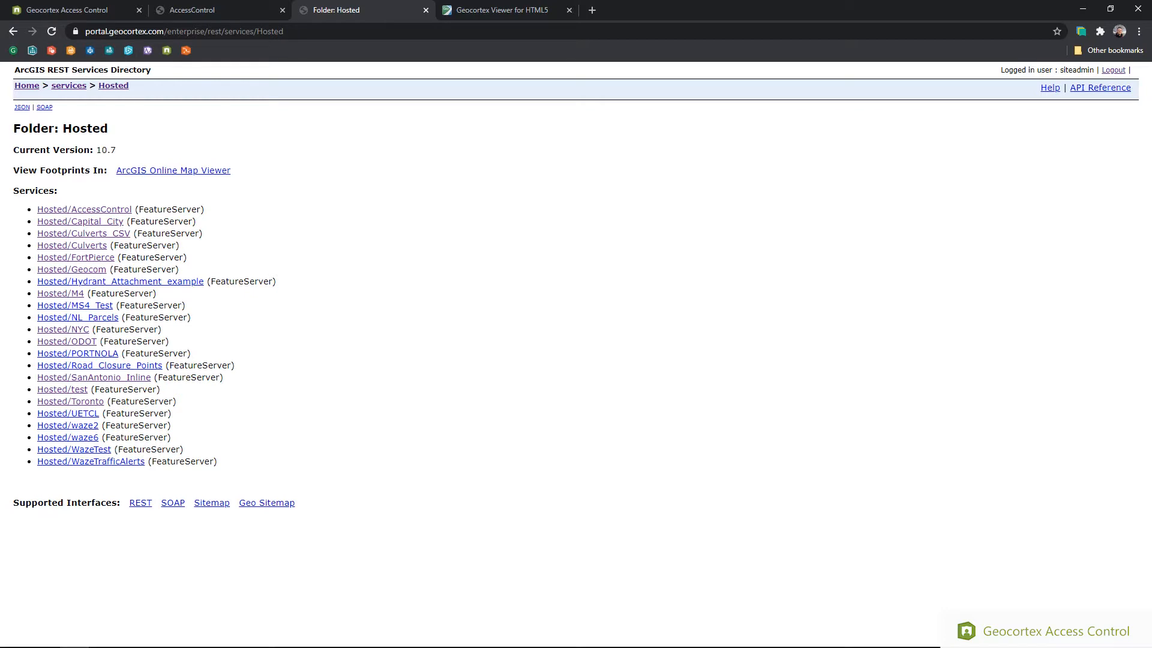
- In Geocortex Access Control, set All Users to Denied for All Layers and Tables of the hosted AccessControl service and save
click(97, 12)
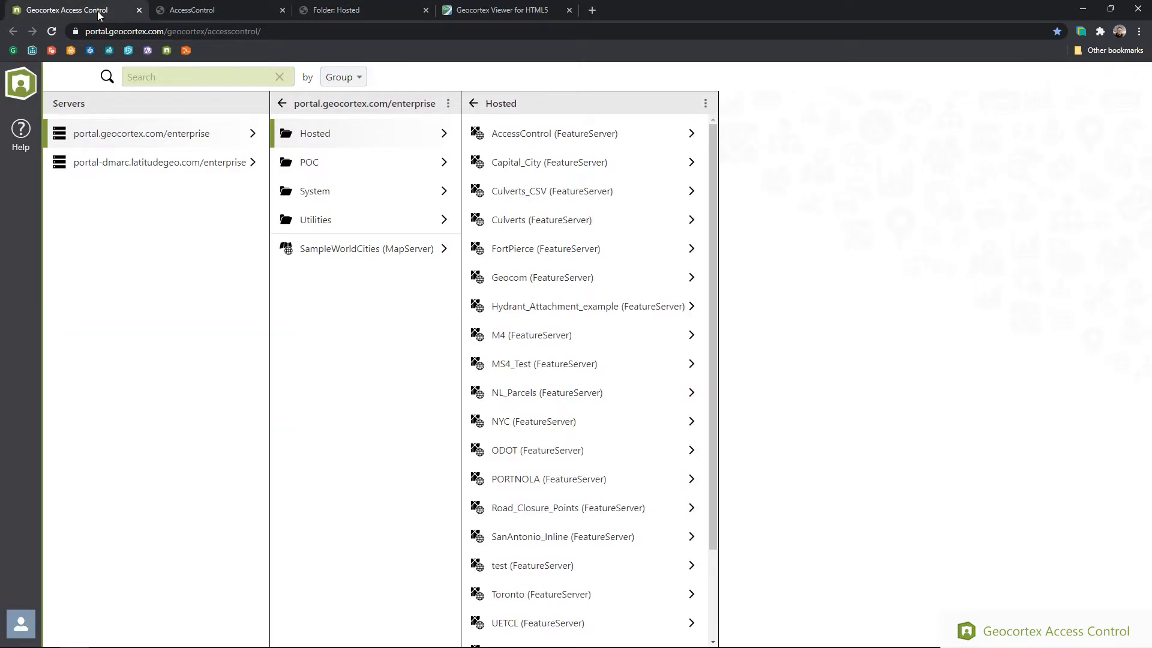
click(583, 138)
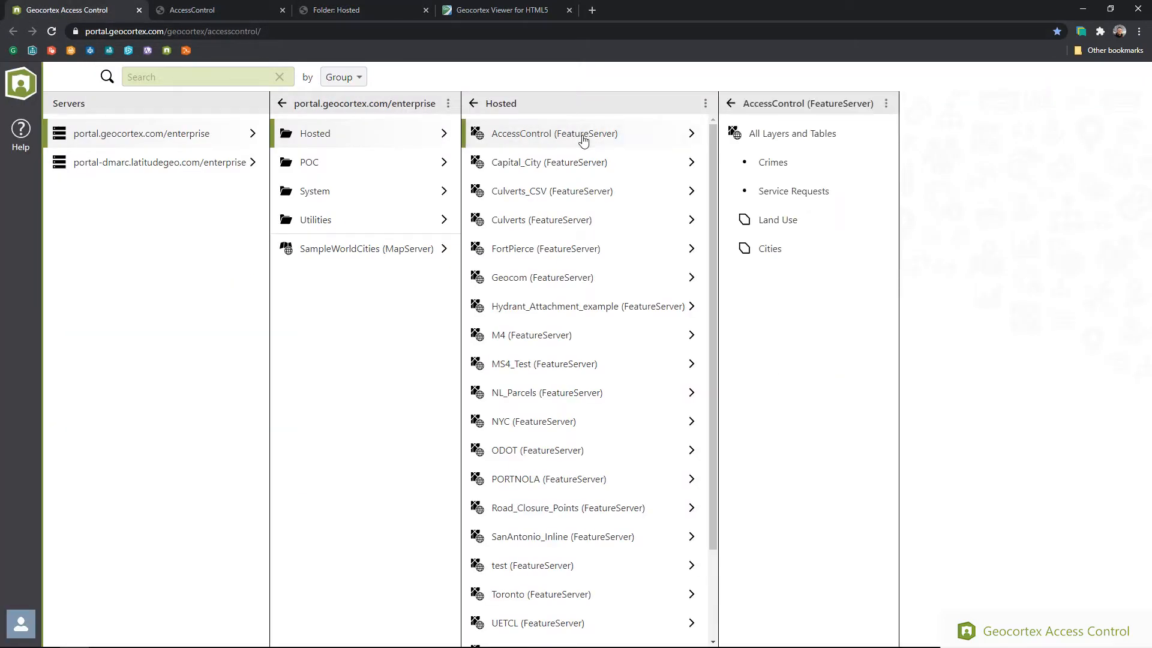
click(825, 143)
click(930, 155)
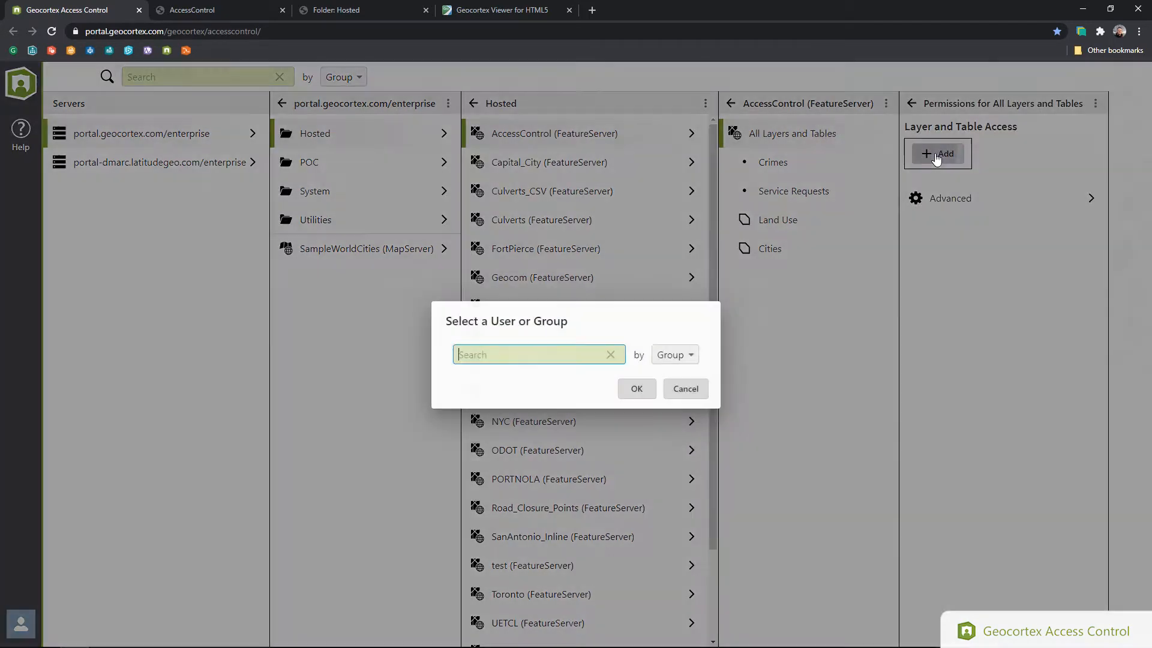
text(All)
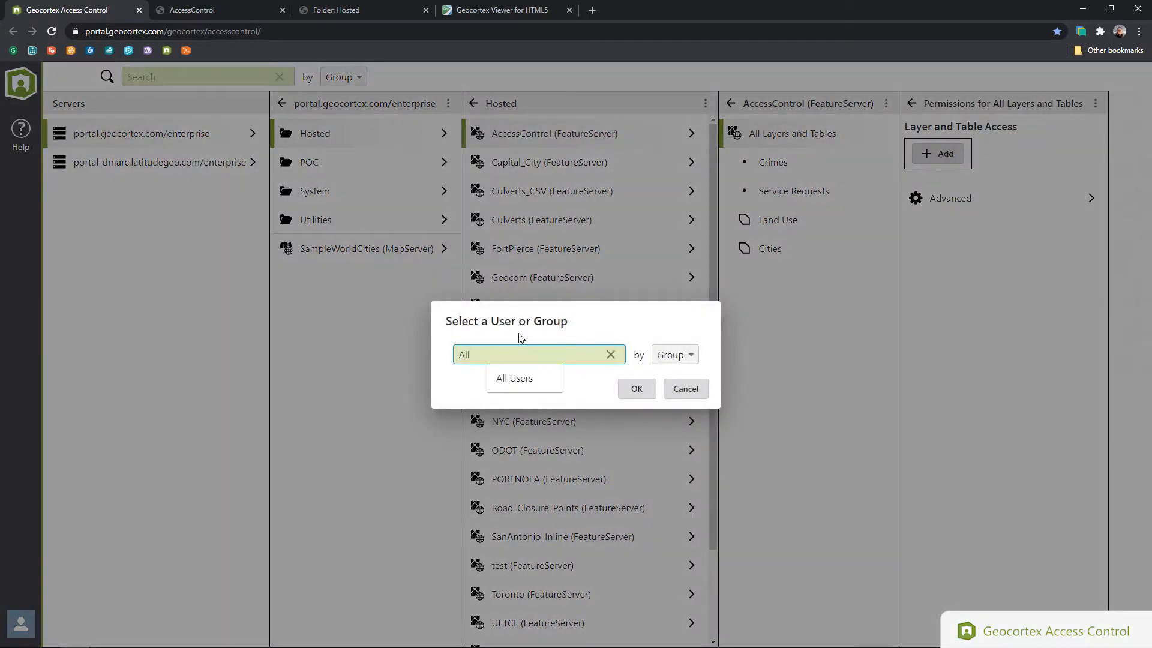
click(514, 379)
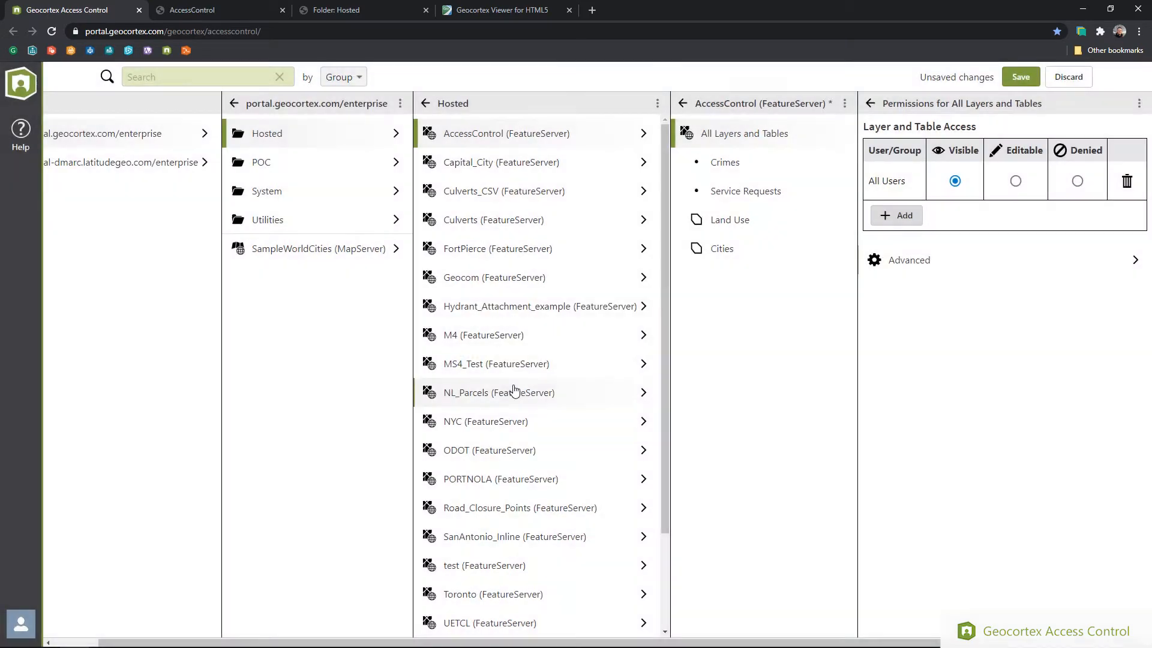
click(1078, 182)
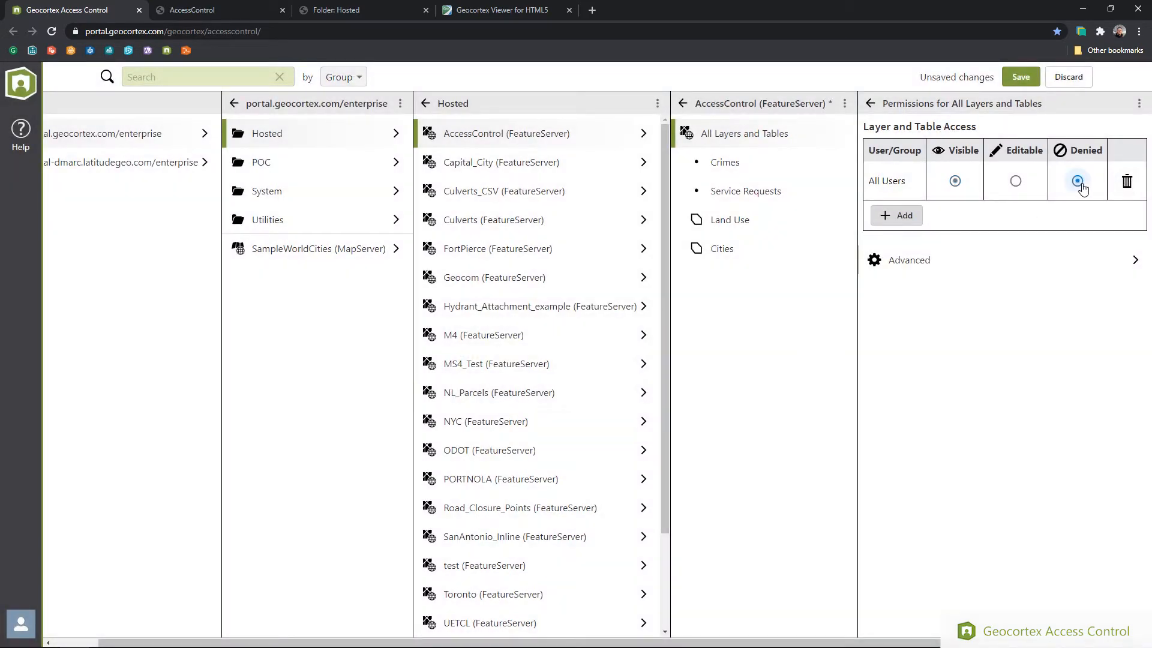
click(1021, 78)
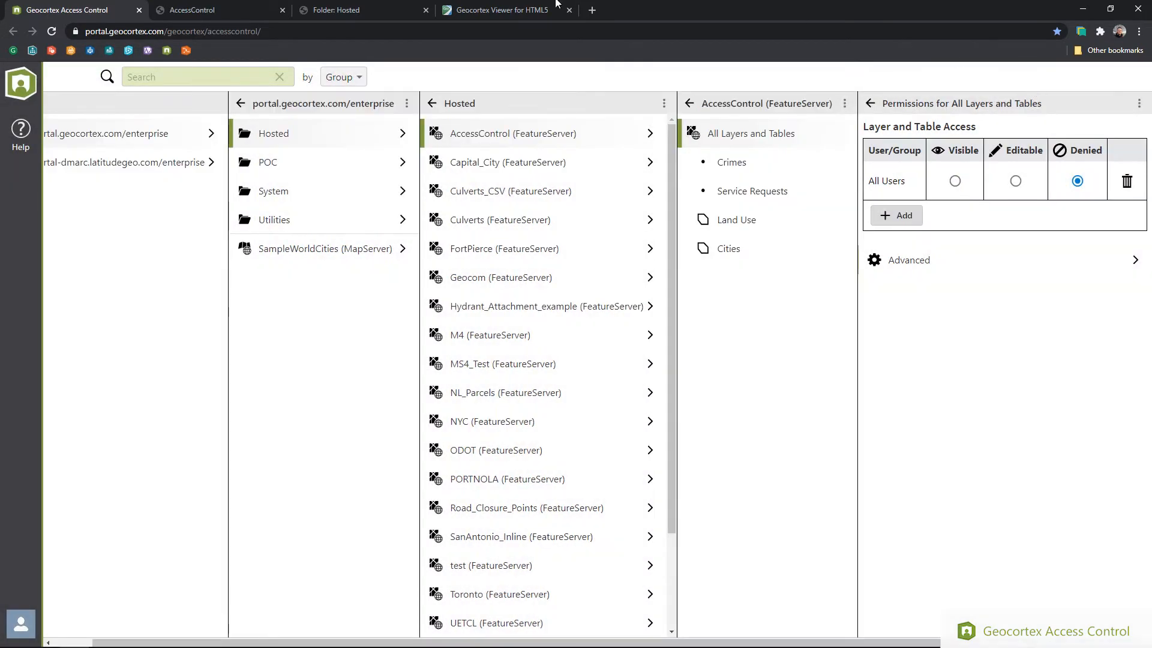
- Reload the Geocortex Viewer map to check the effect of denying all layers
click(503, 11)
click(515, 31)
key(Return)
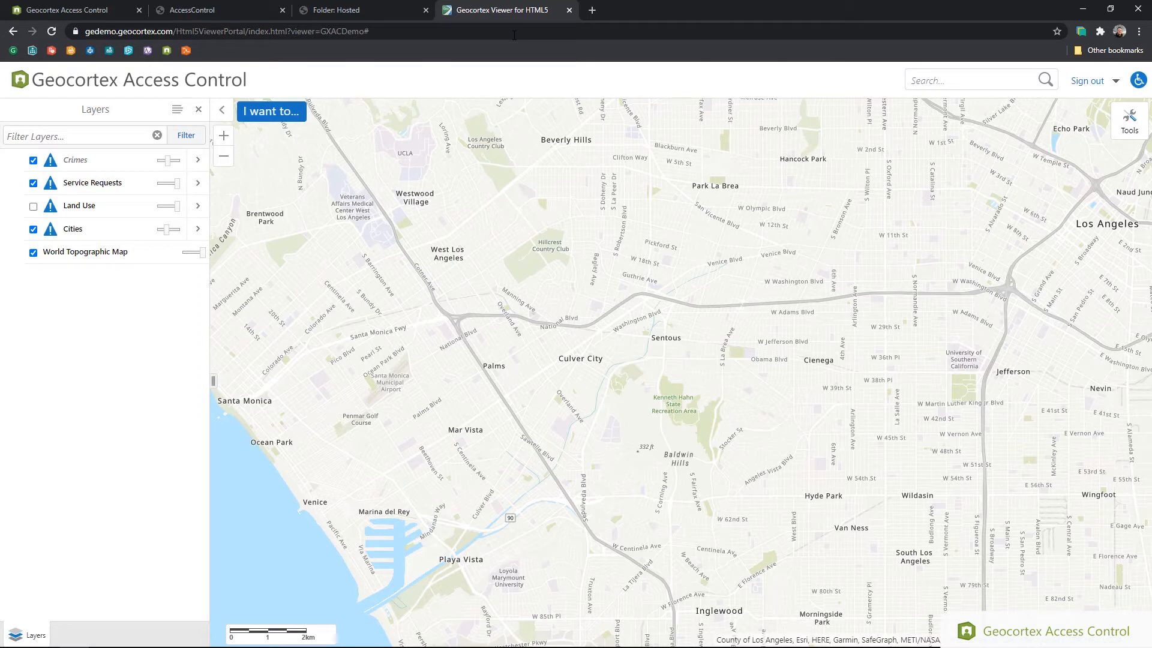
- Back in Geocortex Access Control, give All Users Visible access to the Service Requests layer and save
click(121, 16)
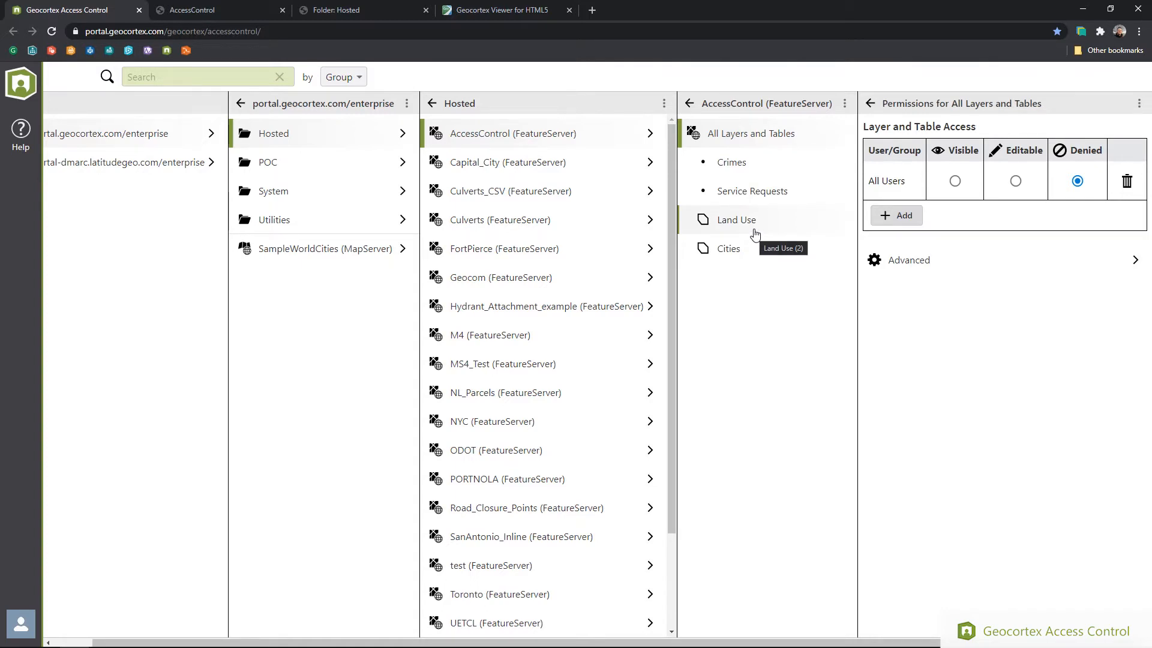
click(759, 191)
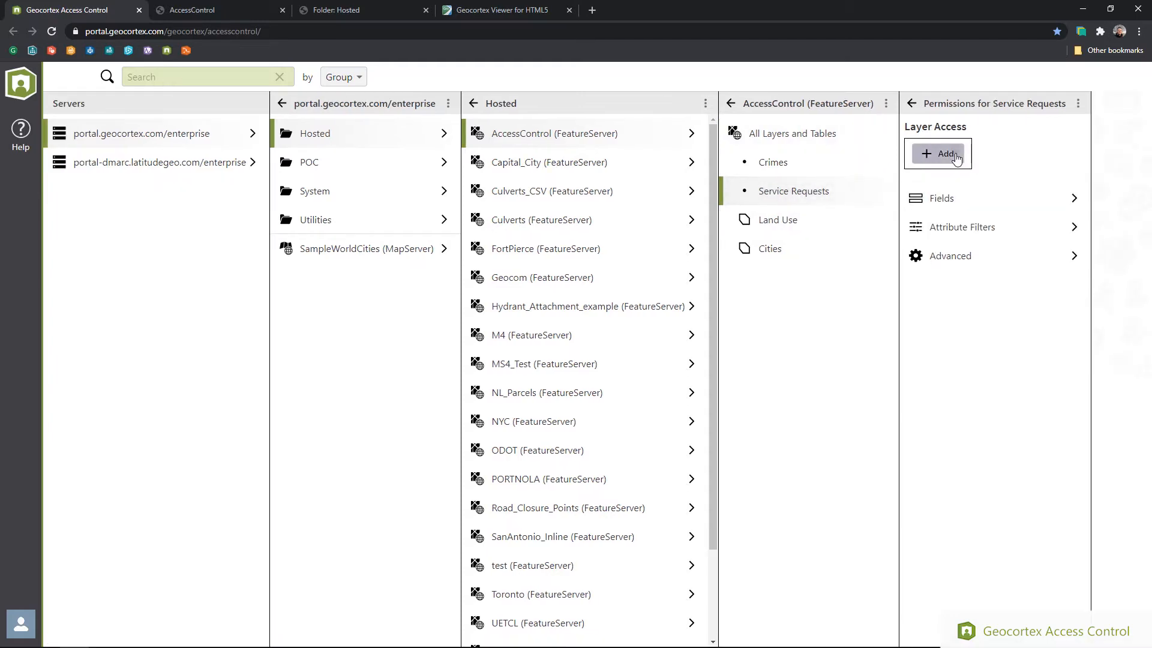
click(937, 153)
text(All Users)
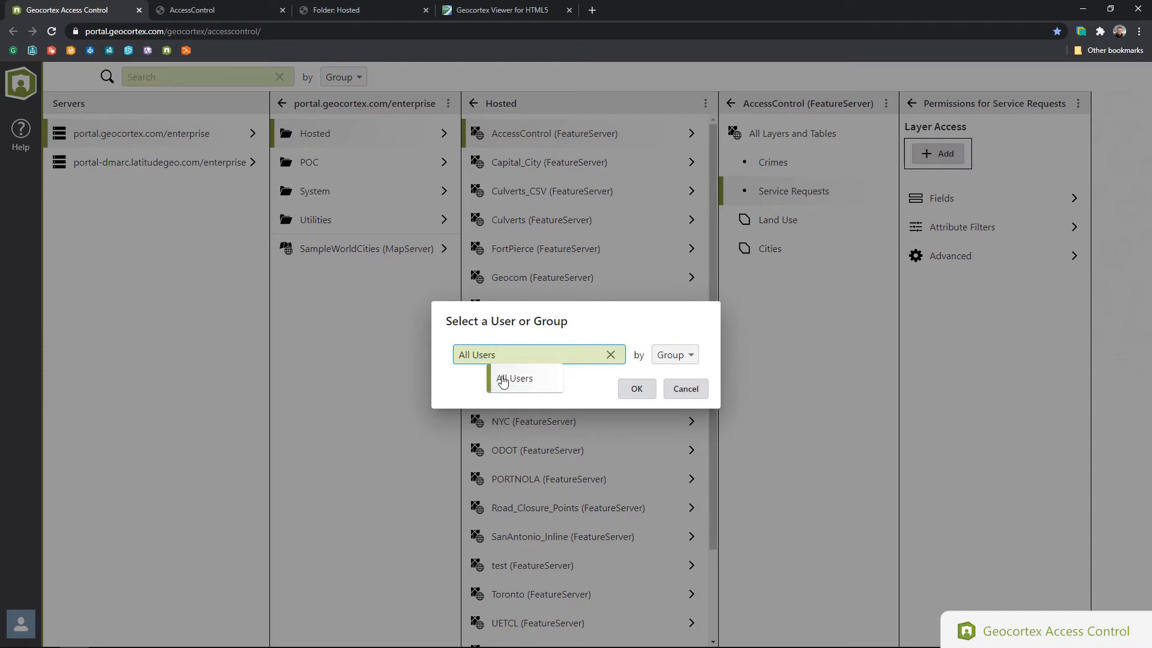
click(499, 378)
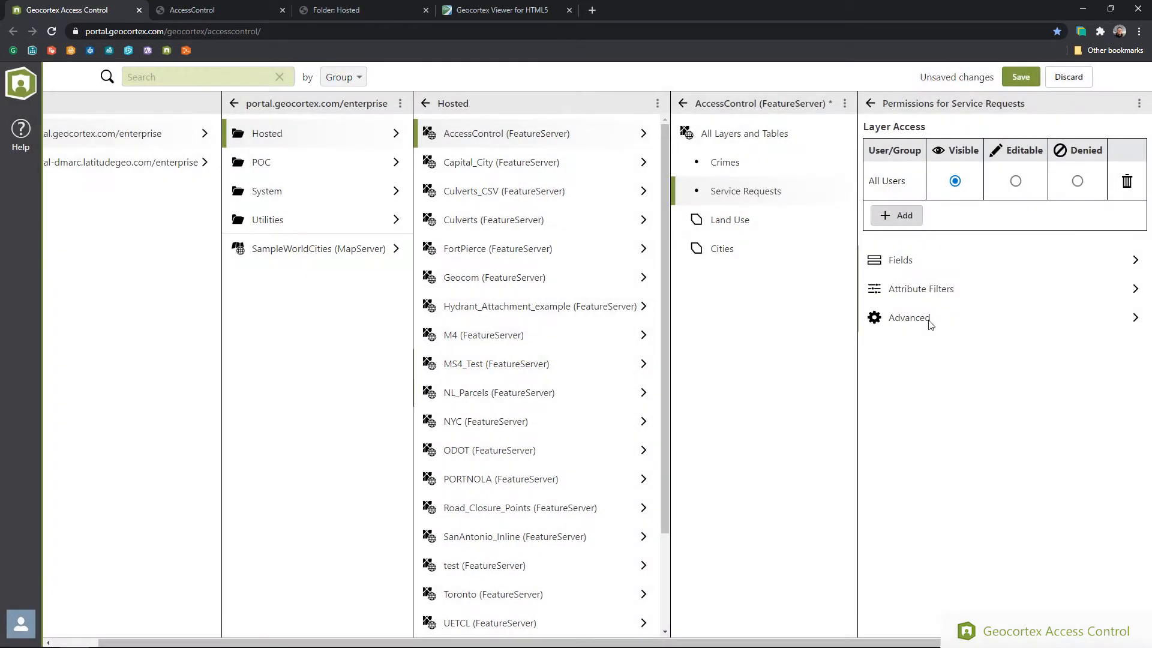
click(1020, 78)
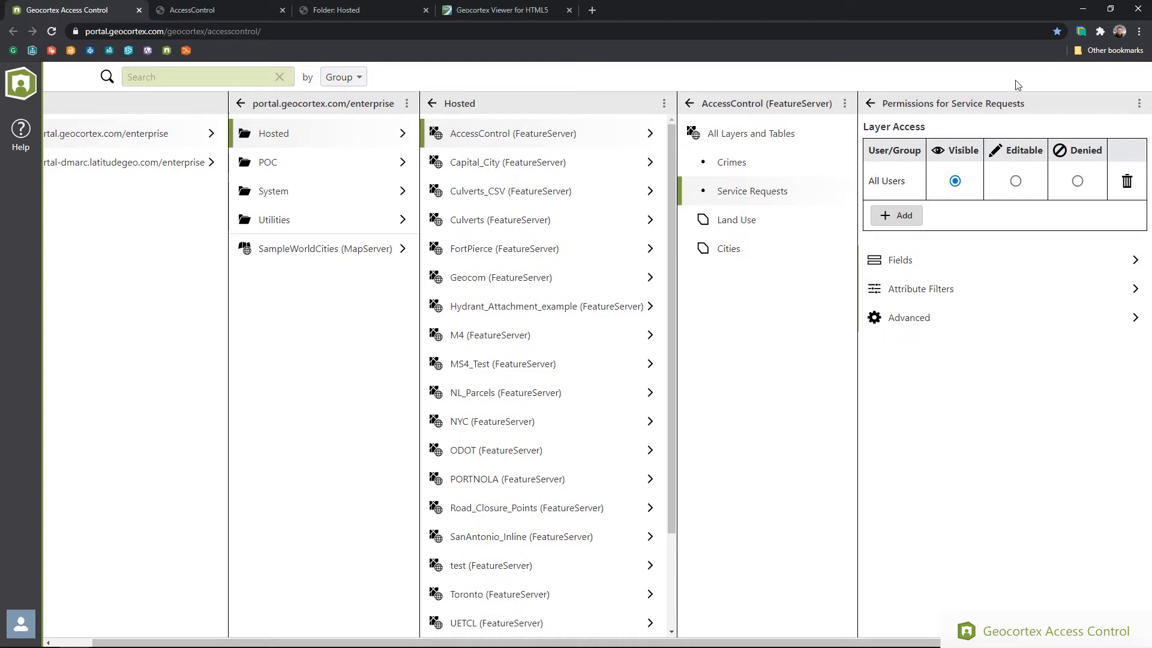
- Reload the Geocortex Viewer map to check whether the Service Requests layer displays
click(519, 11)
click(477, 33)
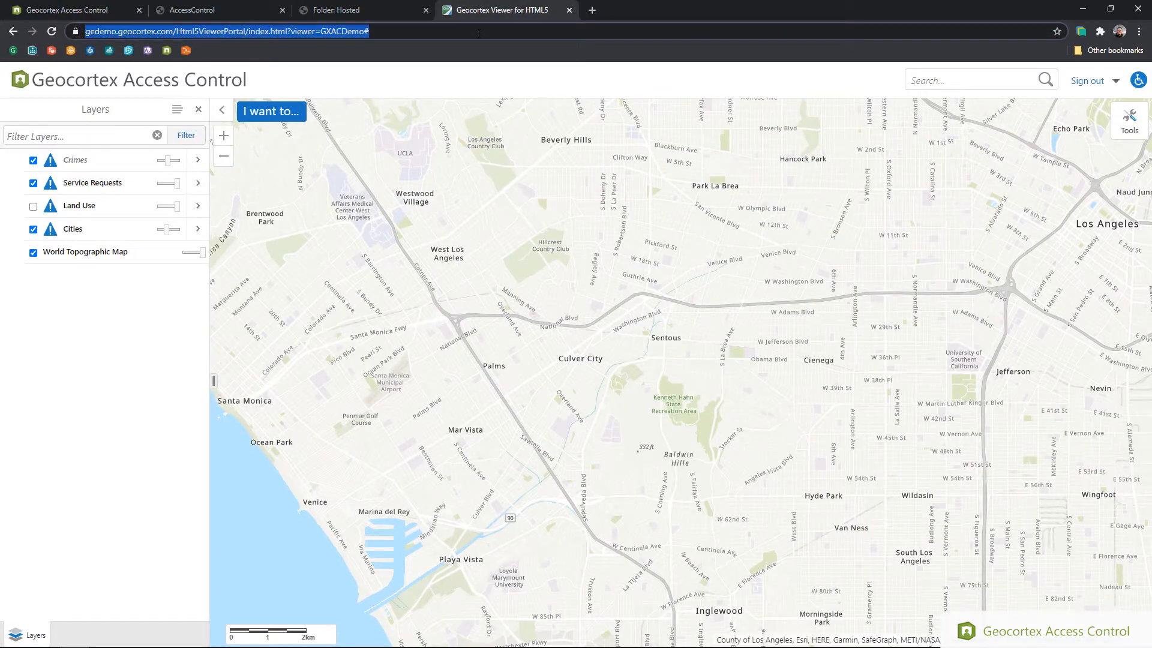
key(Return)
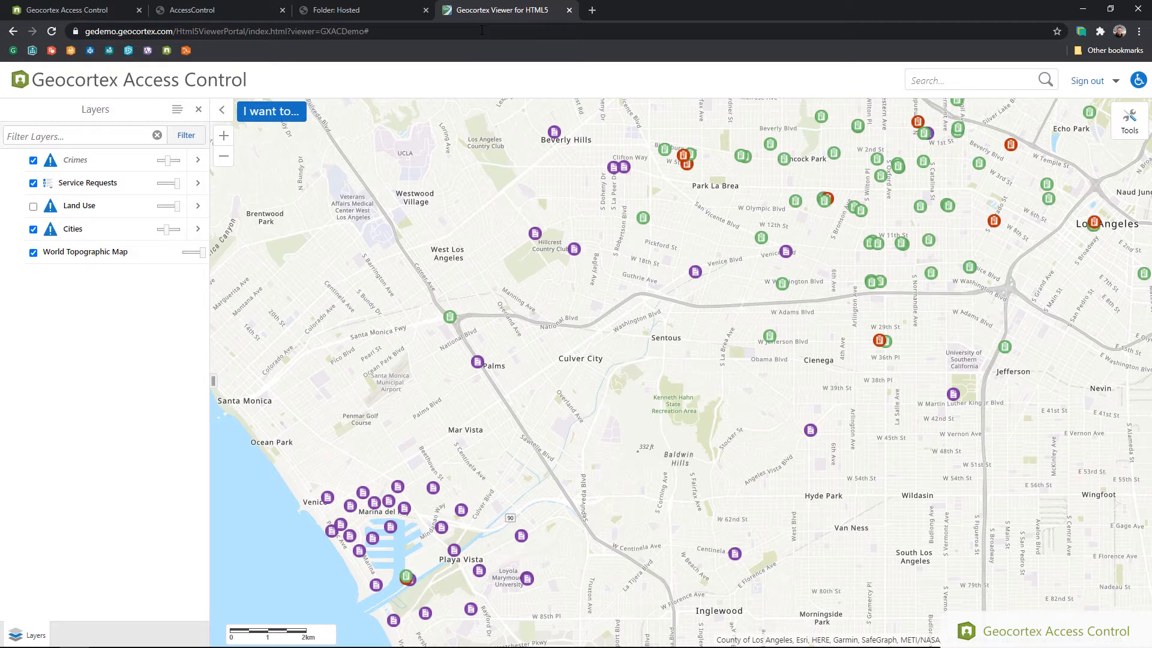
- In Geocortex Access Control, set All Users to Denied for the Service Requests layer's Email field and save
click(77, 10)
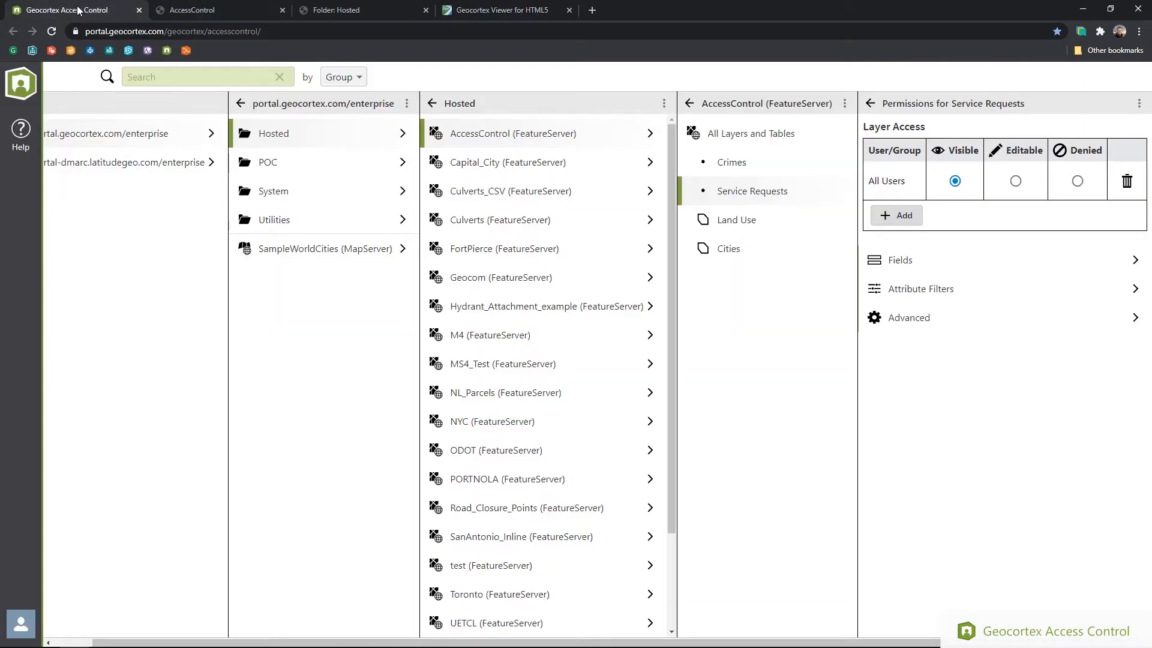
click(922, 262)
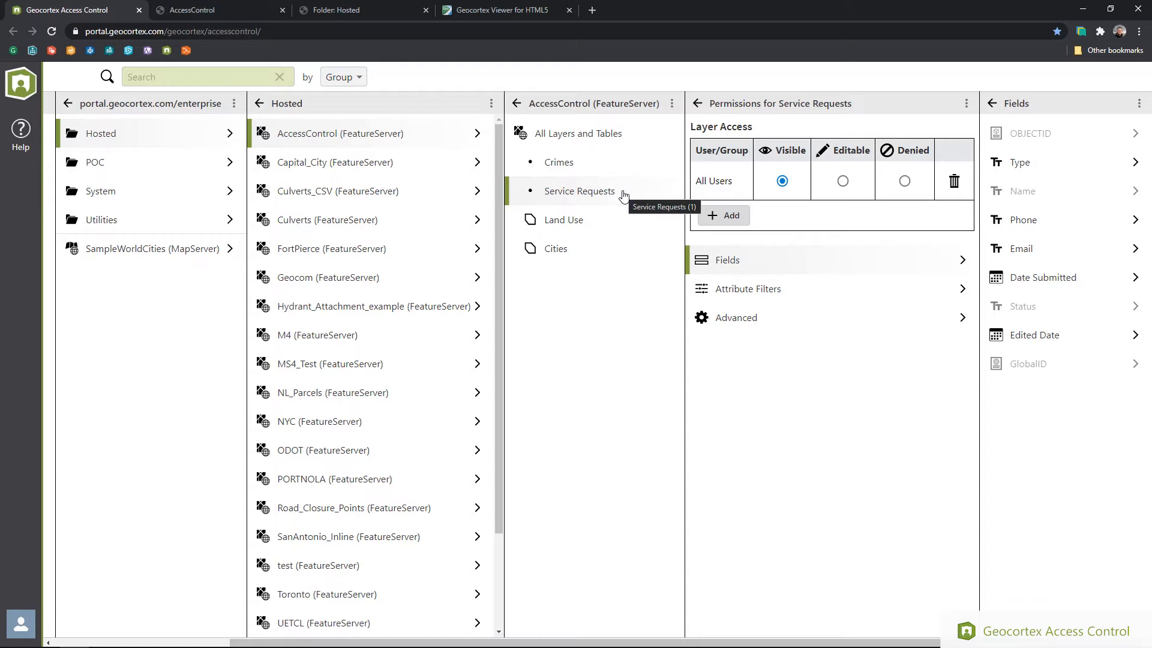
click(1080, 250)
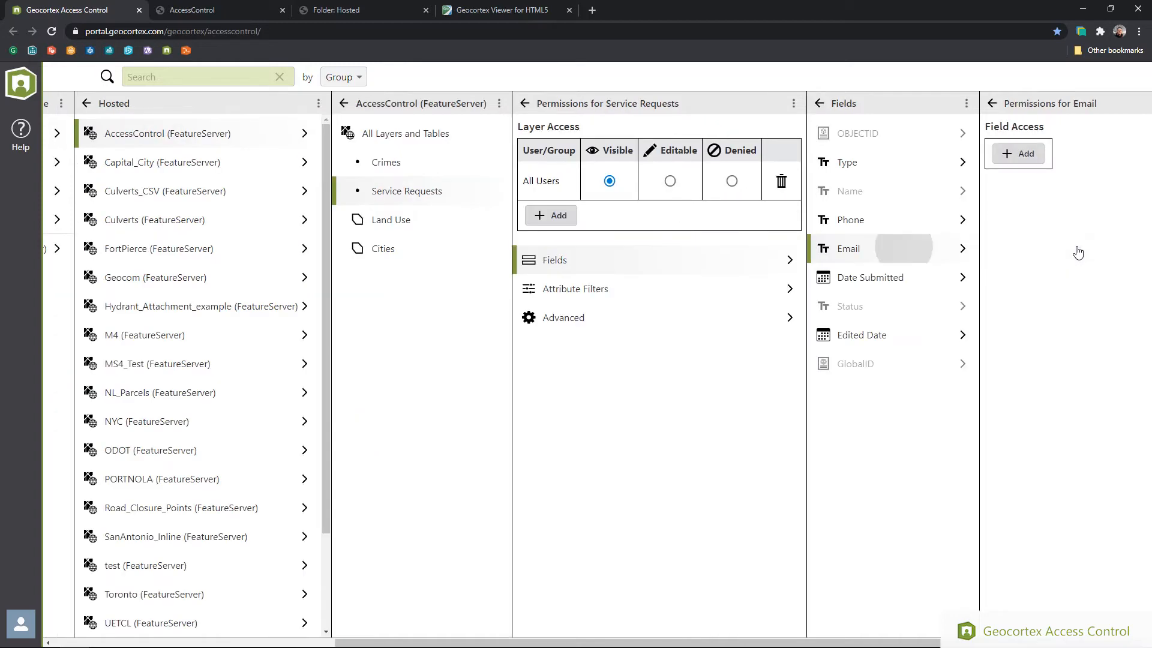
click(1024, 155)
text(All)
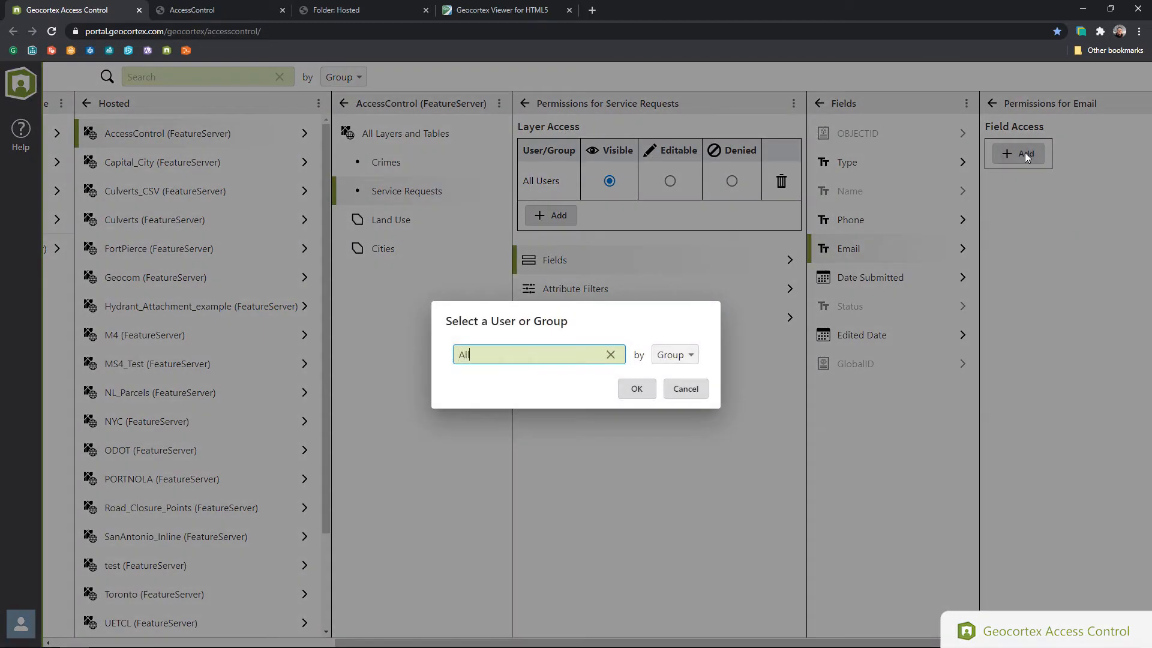
click(528, 377)
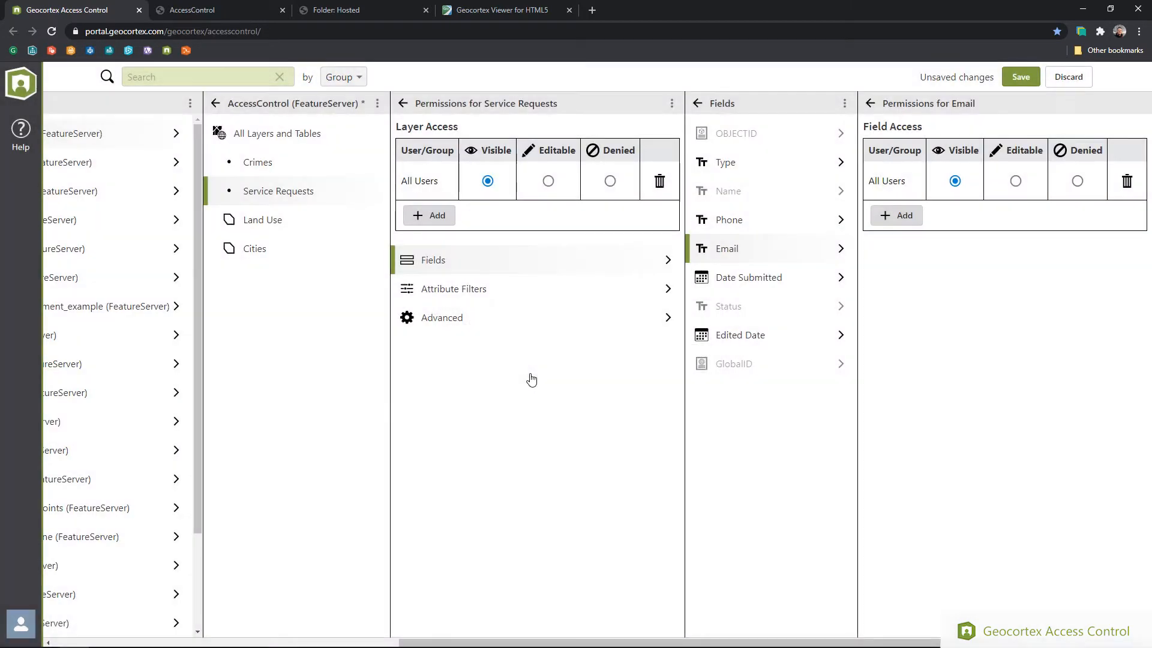
click(1076, 180)
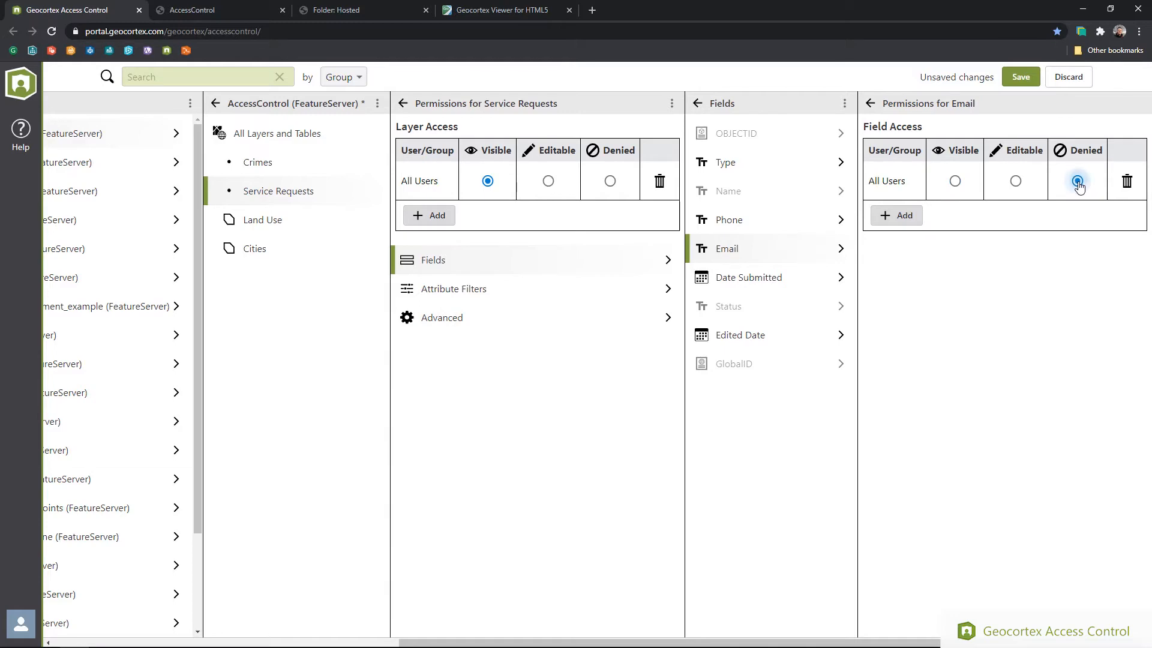
click(1021, 77)
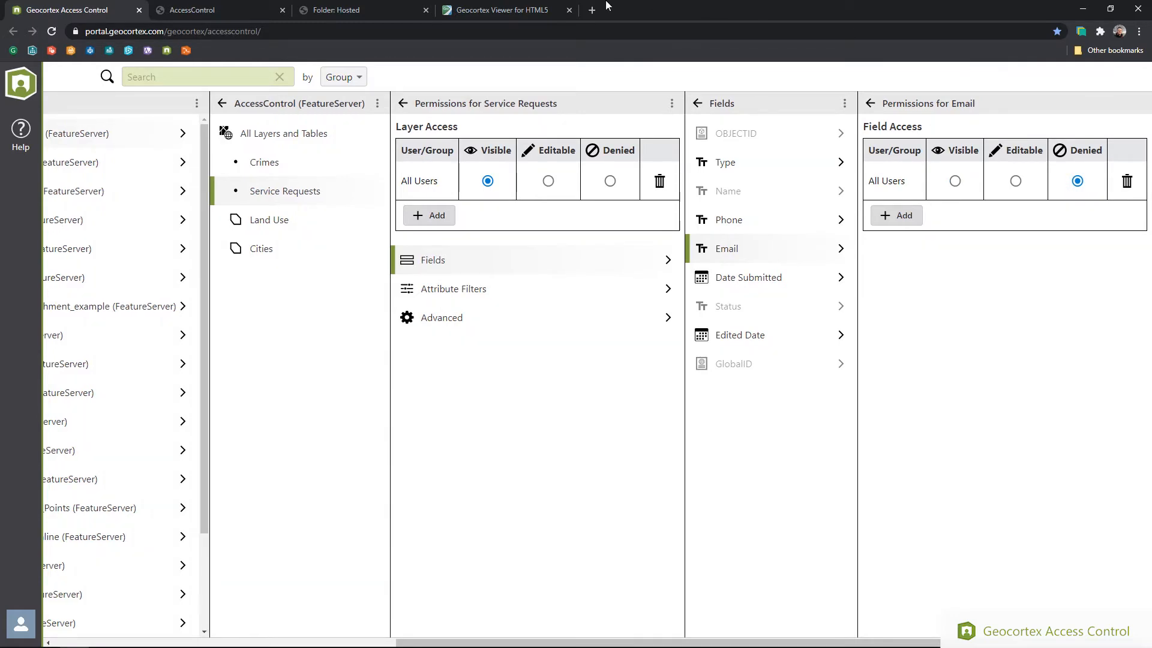
- Reload the Geocortex Viewer map and inspect the Email attribute of two service request points
click(517, 10)
click(518, 30)
key(Return)
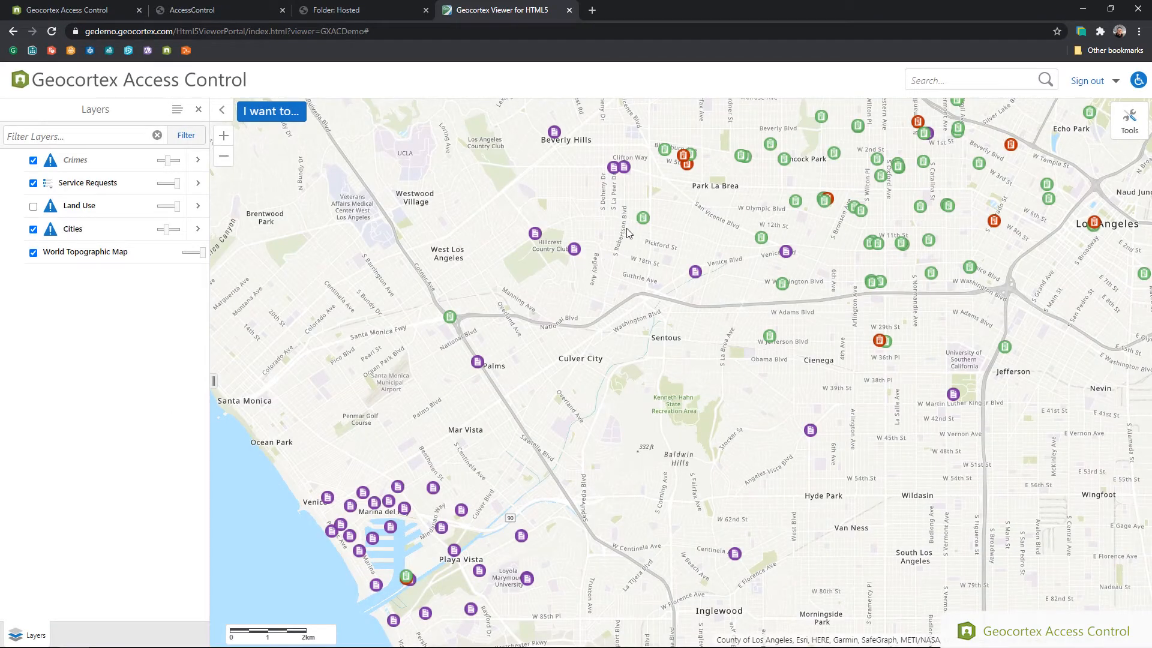
click(643, 219)
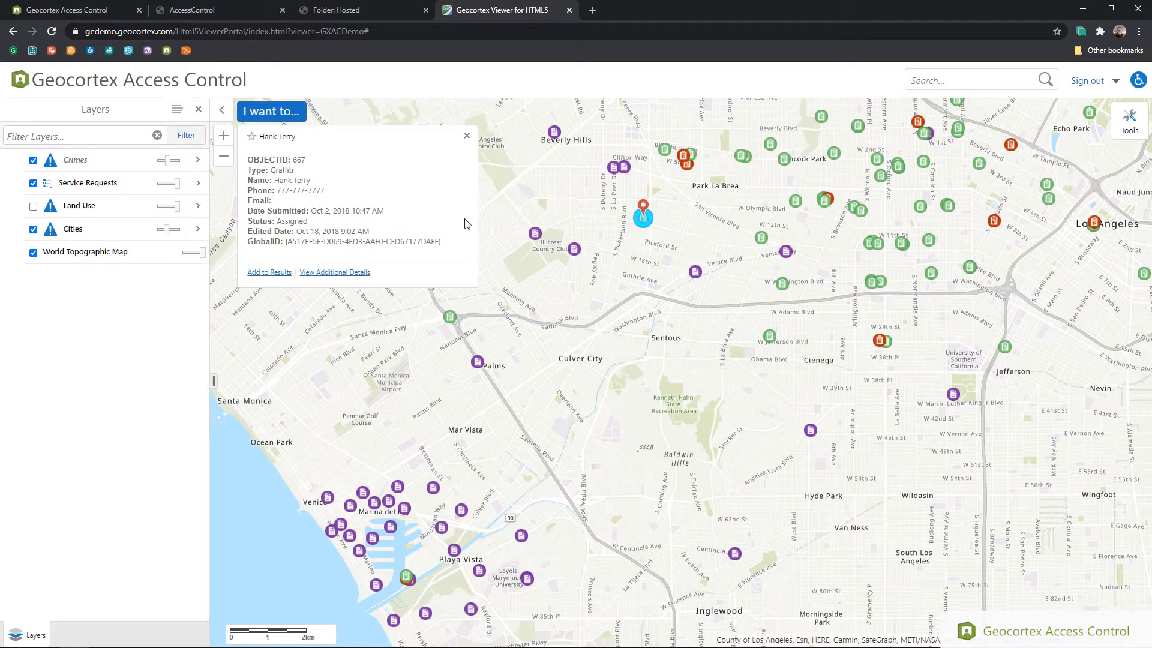
click(783, 283)
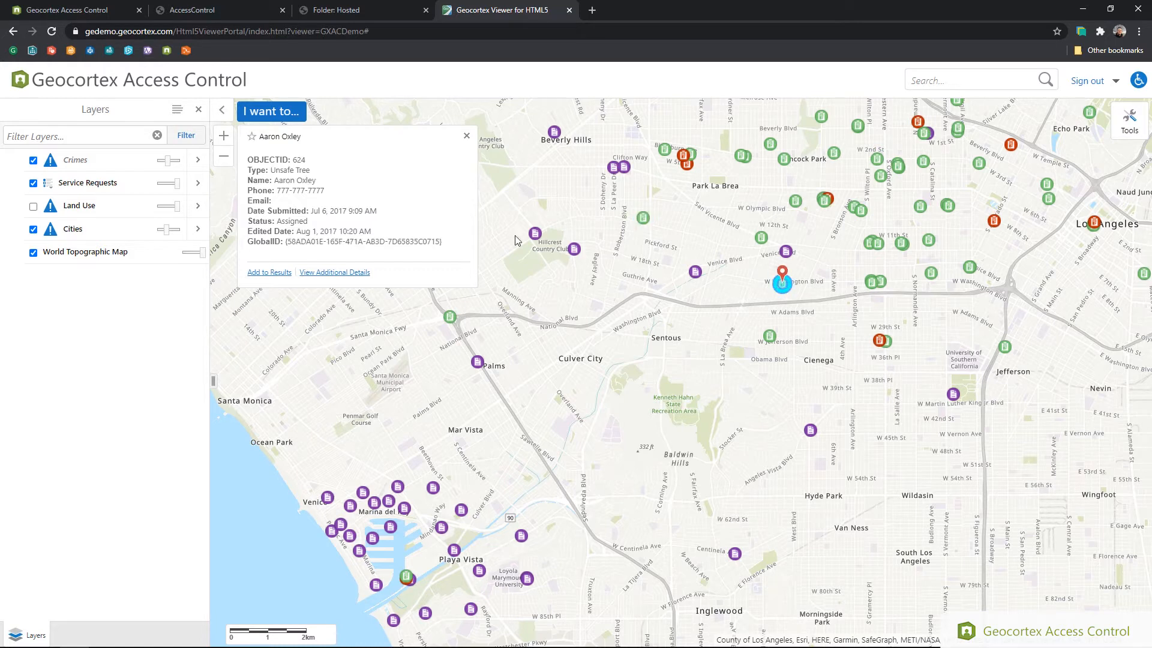
triple_click(258, 198)
click(93, 15)
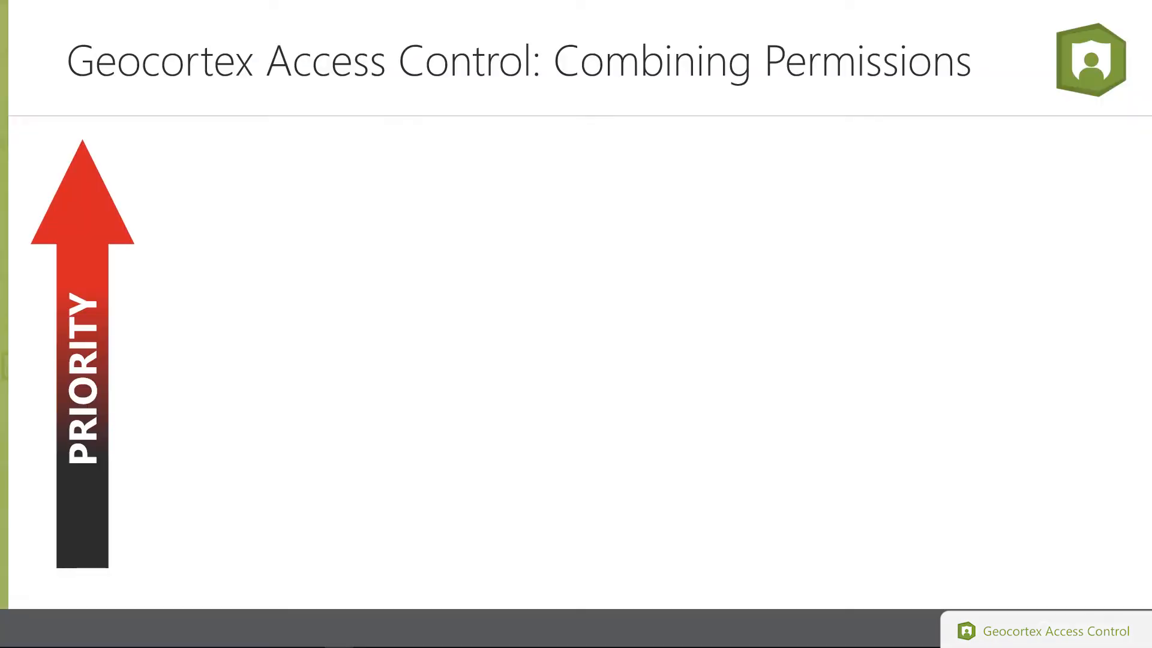
click(210, 580)
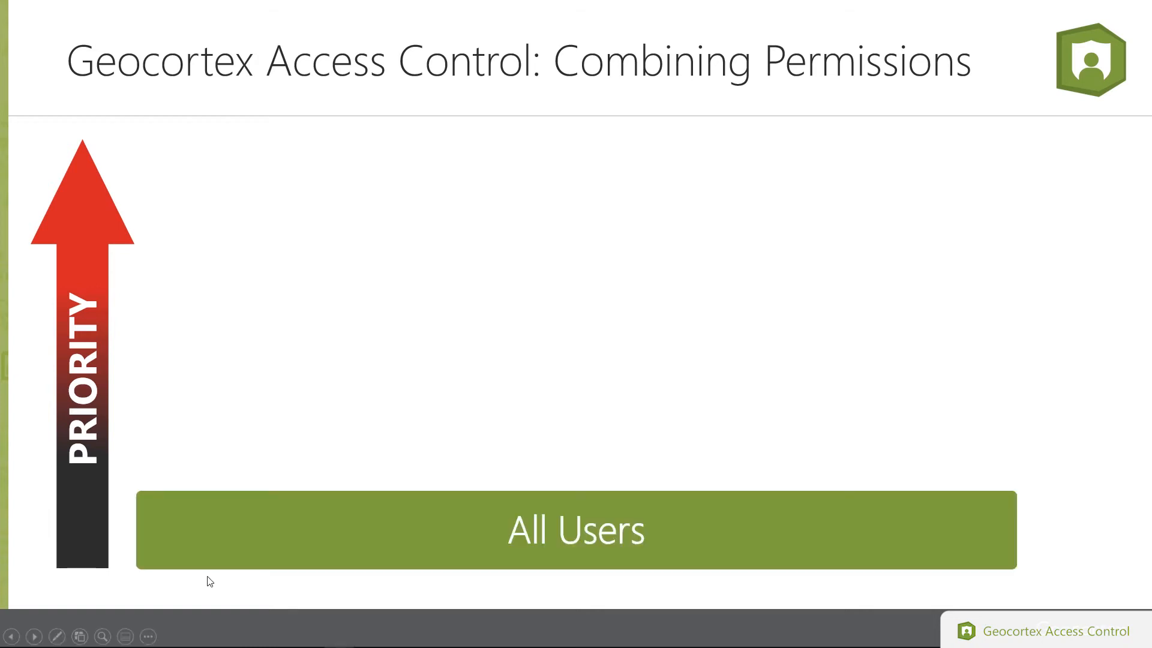
click(210, 581)
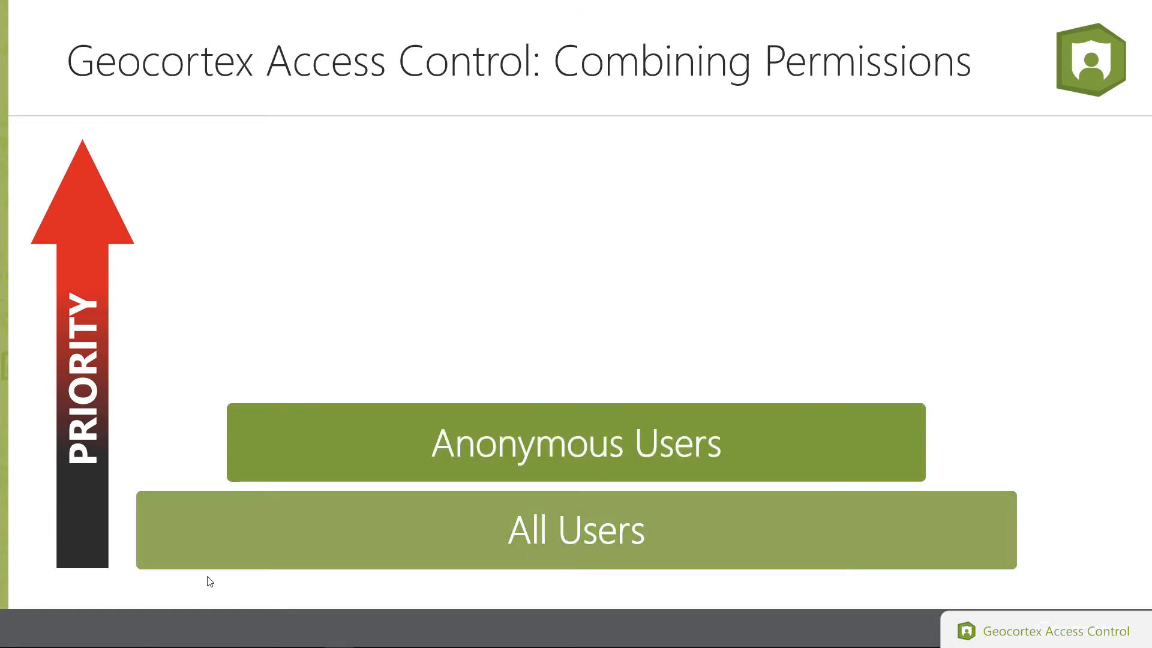
click(210, 581)
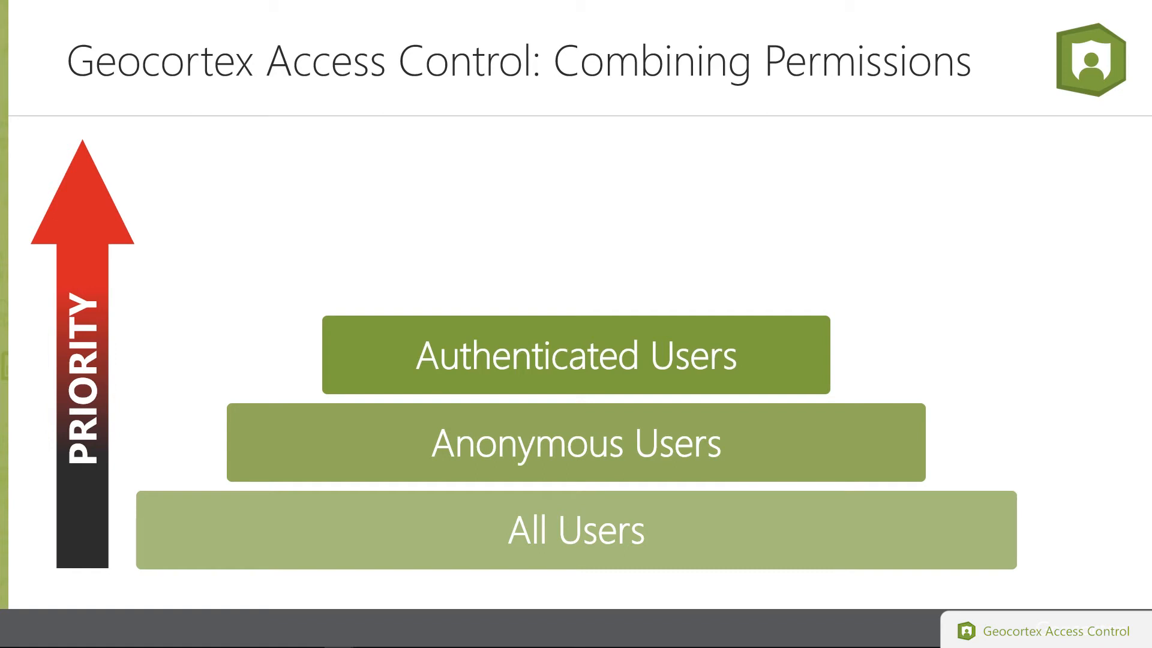
click(266, 417)
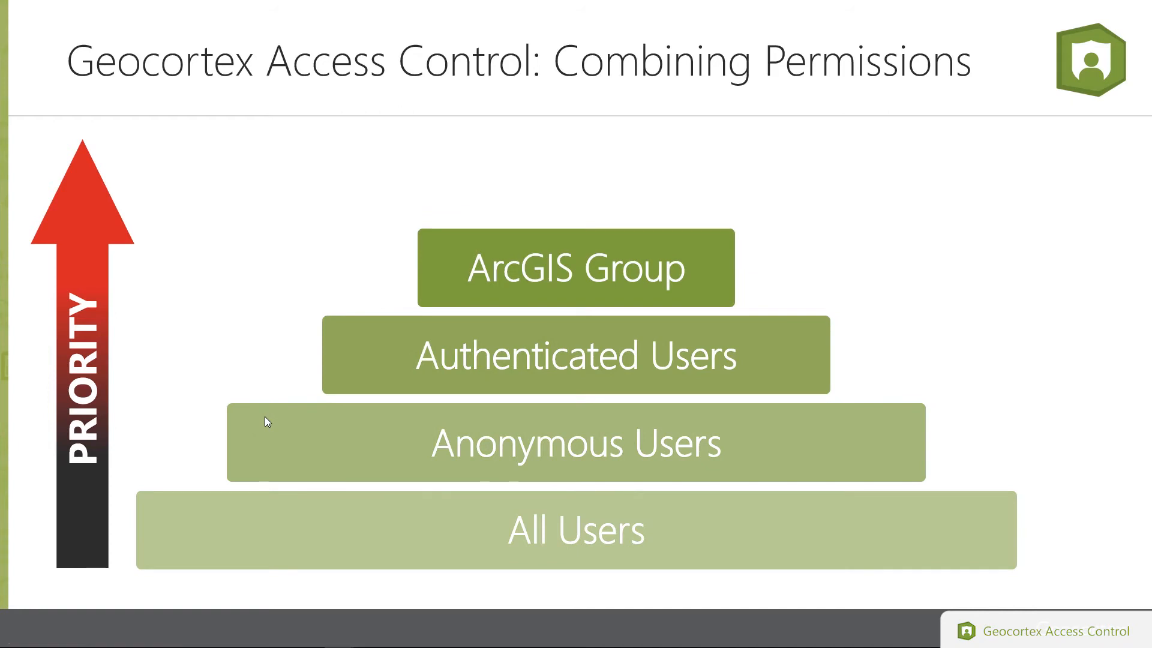
click(265, 417)
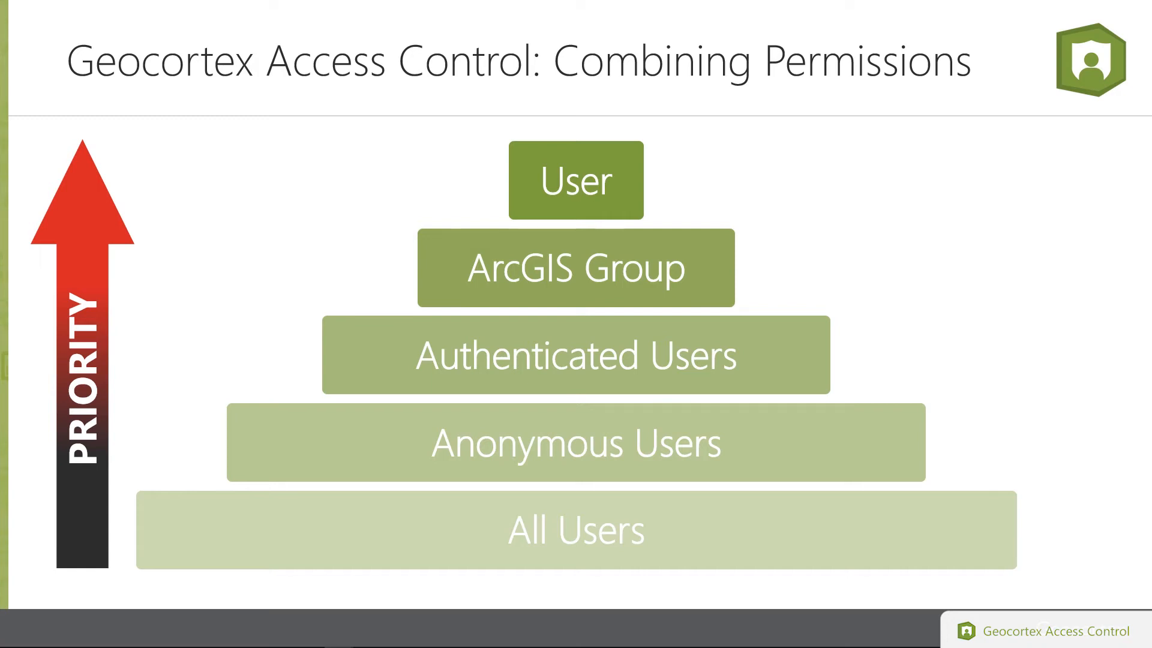
- Switch to Geocortex Access Control, remove all permissions from the AccessControl feature service, and save
key(alt+Tab)
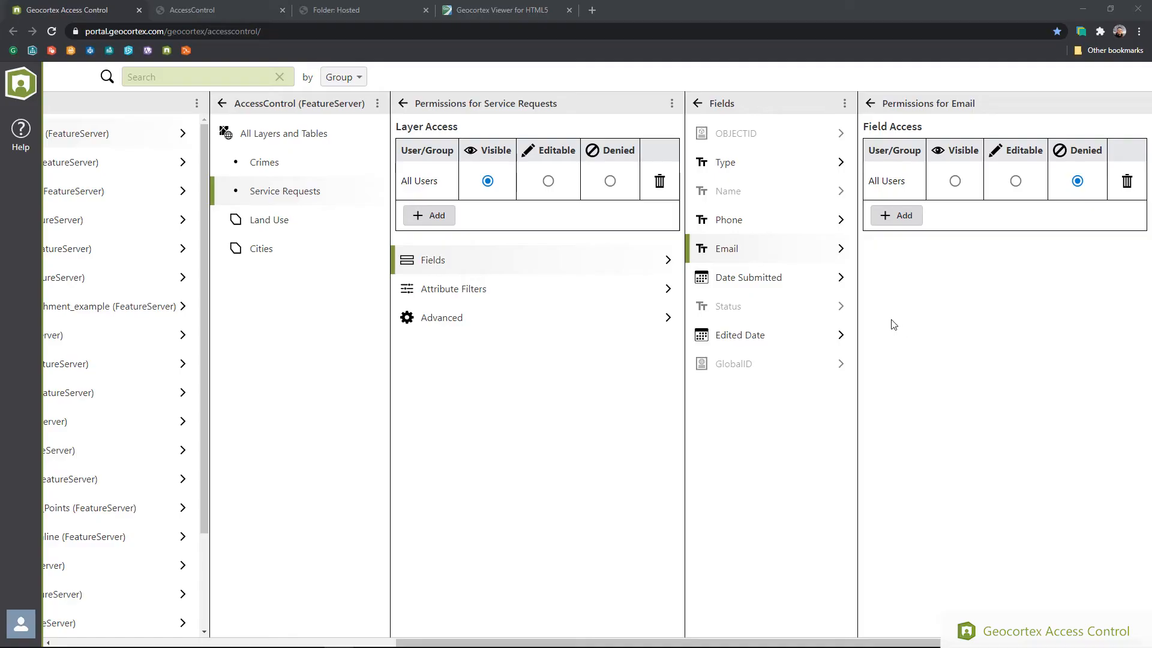
click(378, 104)
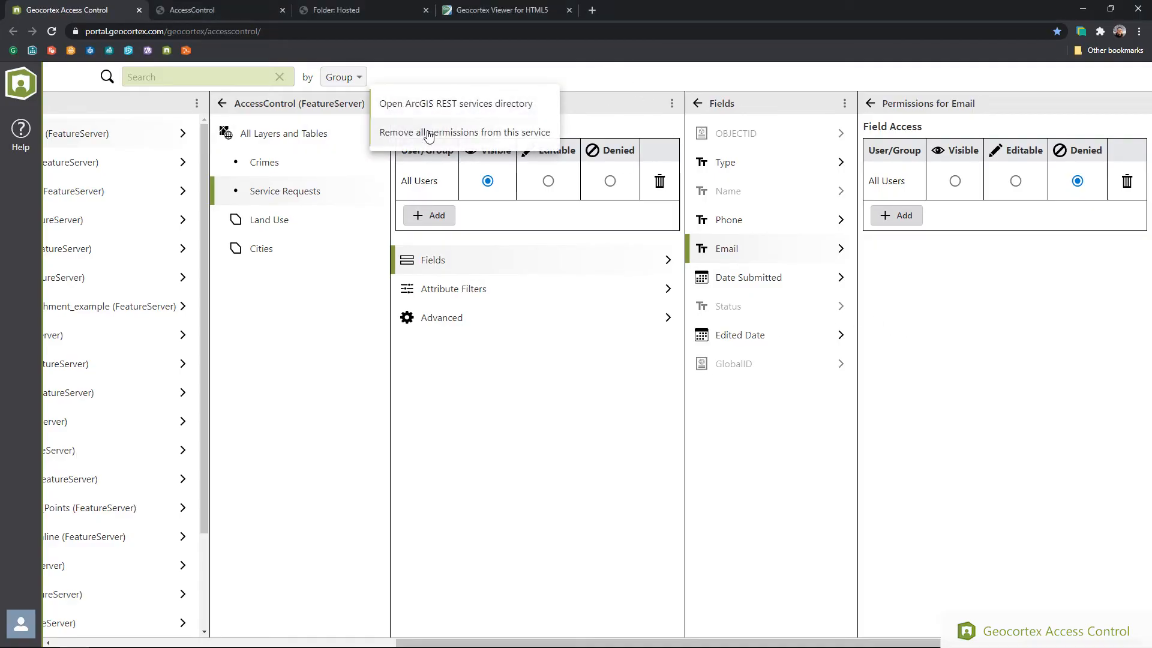
click(429, 132)
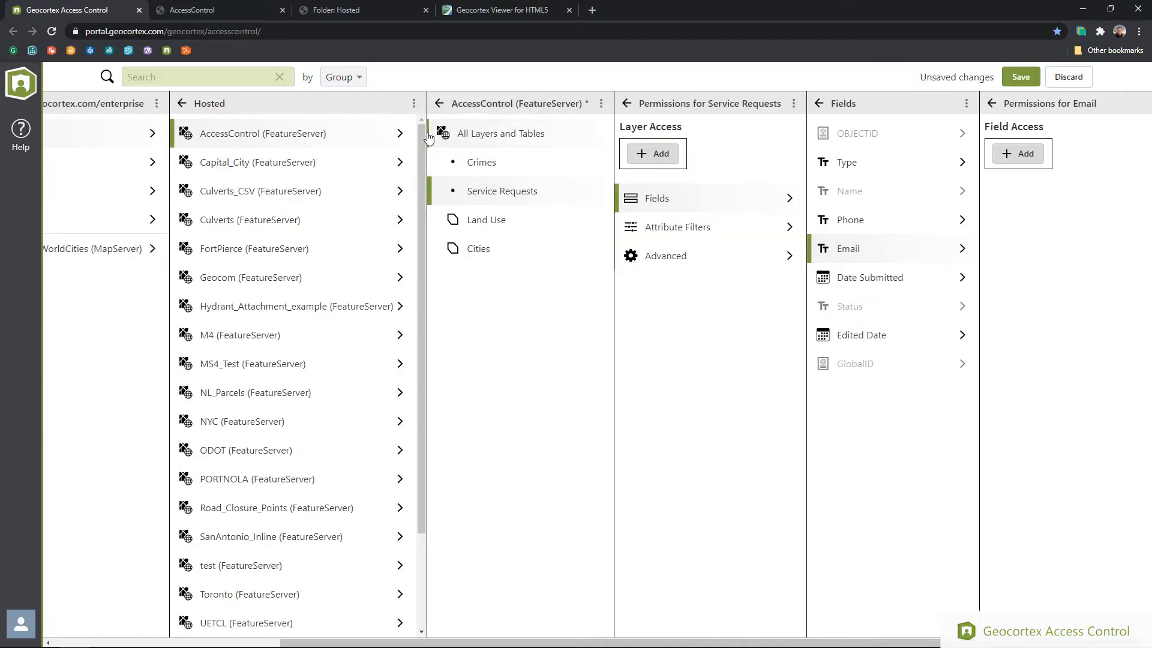
click(1021, 77)
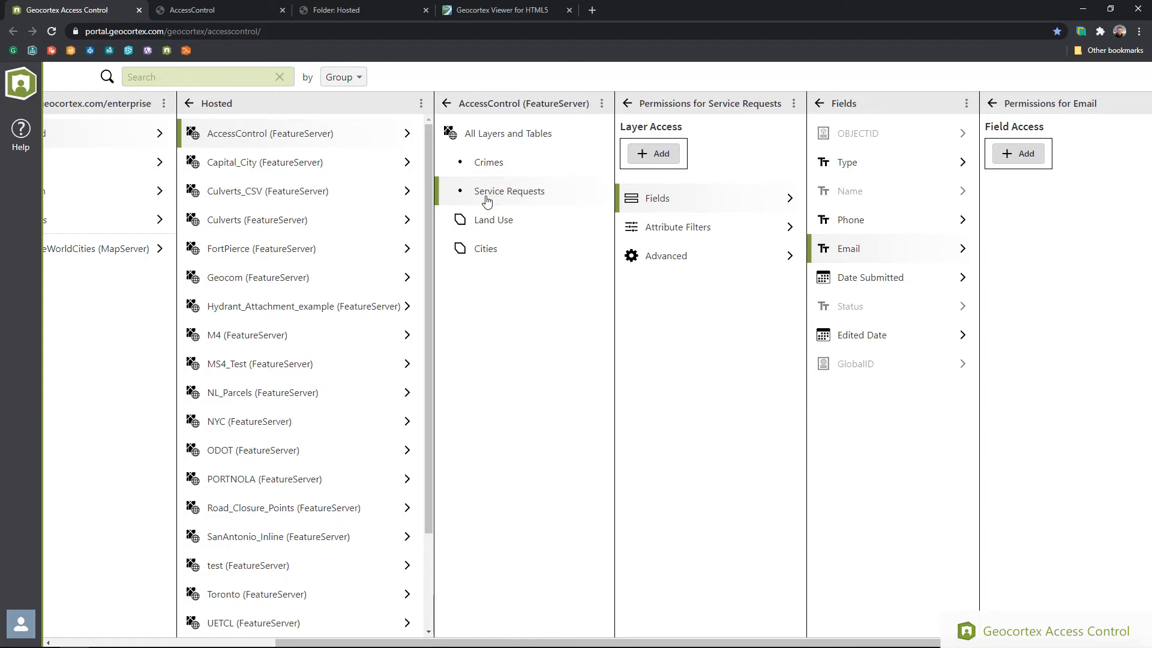
- Add All Users to the Service Requests layer's access list with Denied access and save
click(819, 105)
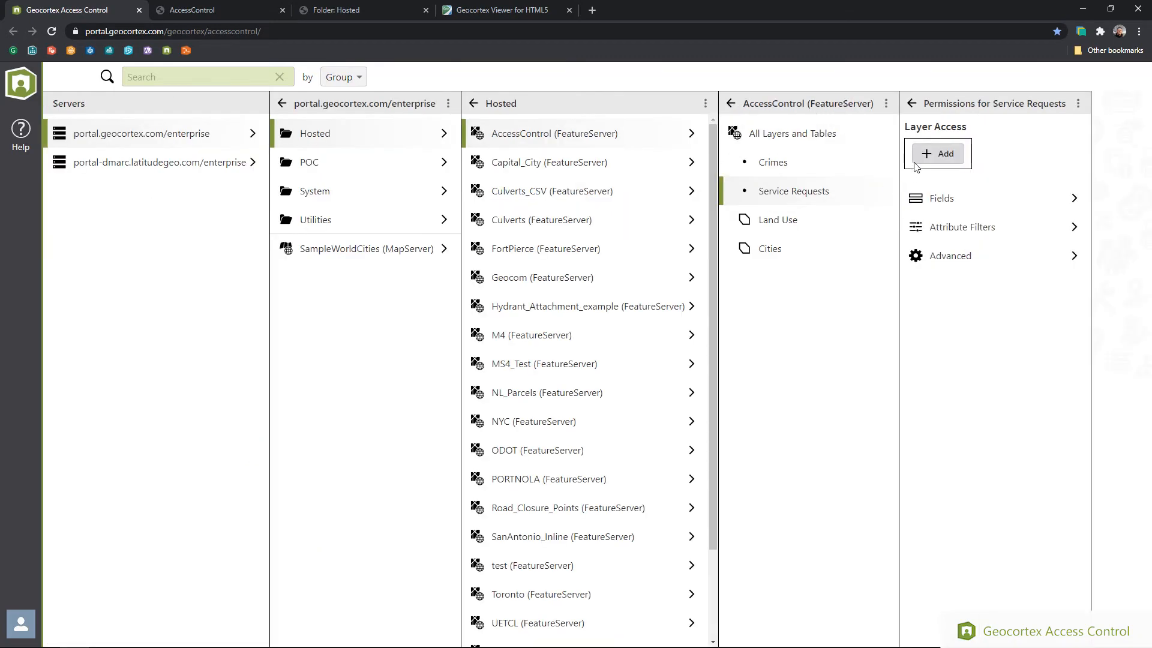
click(938, 154)
text(All)
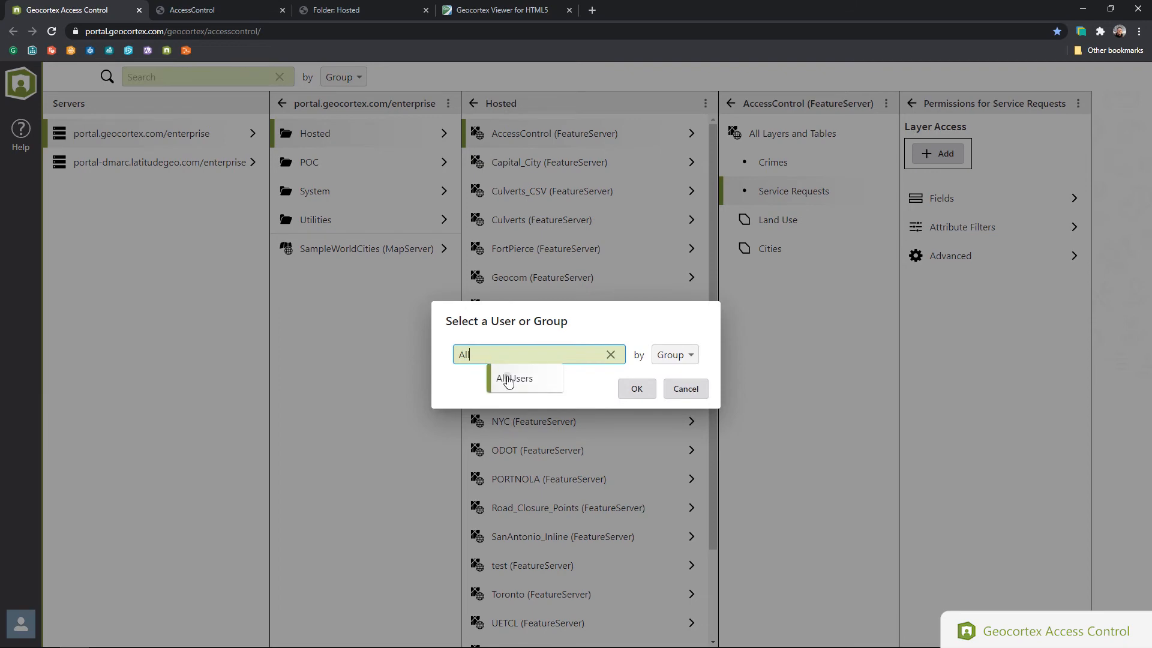
click(508, 379)
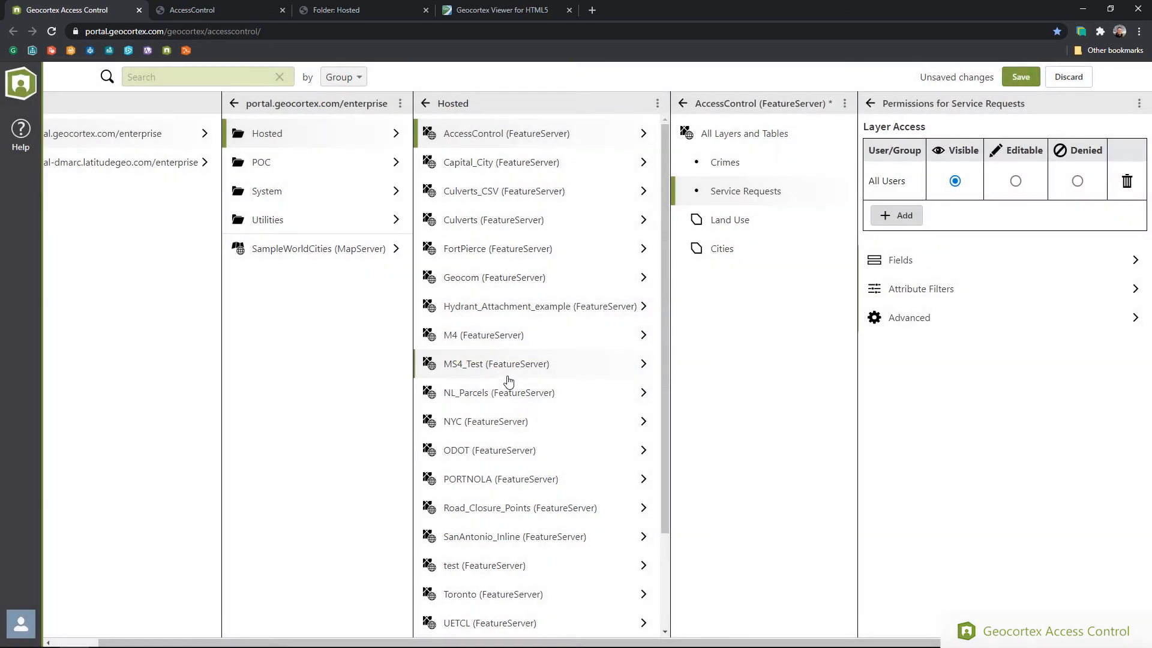
click(1077, 182)
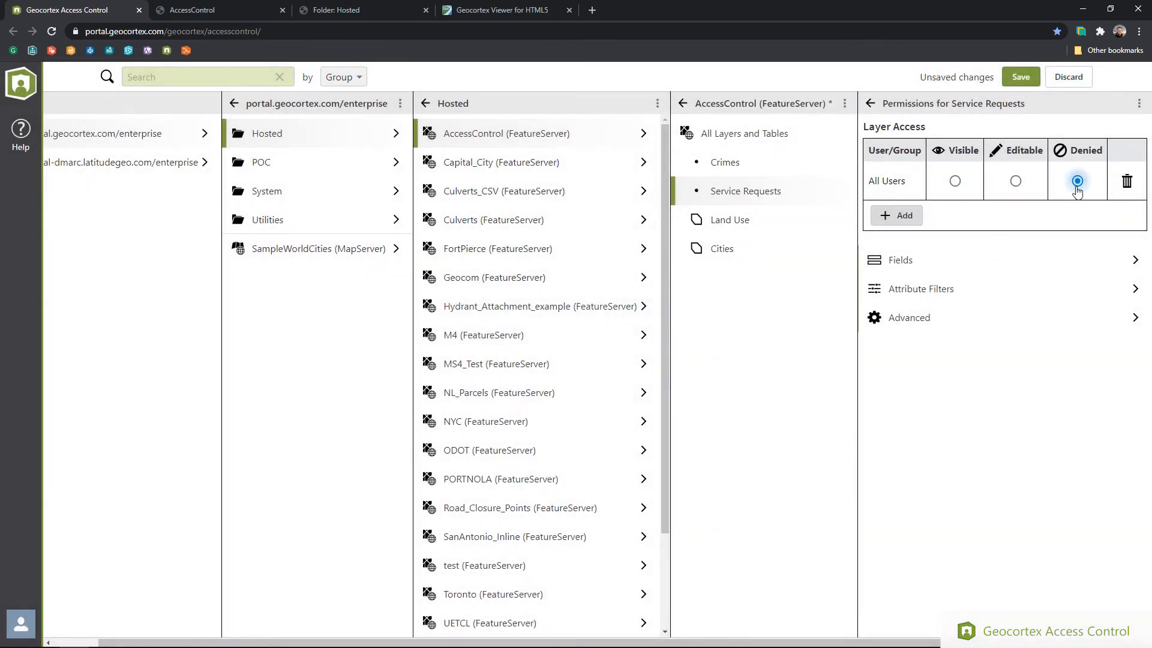
click(1018, 77)
- Reload the Geocortex Viewer map to check how denying All Users affects the Service Requests layer
click(537, 8)
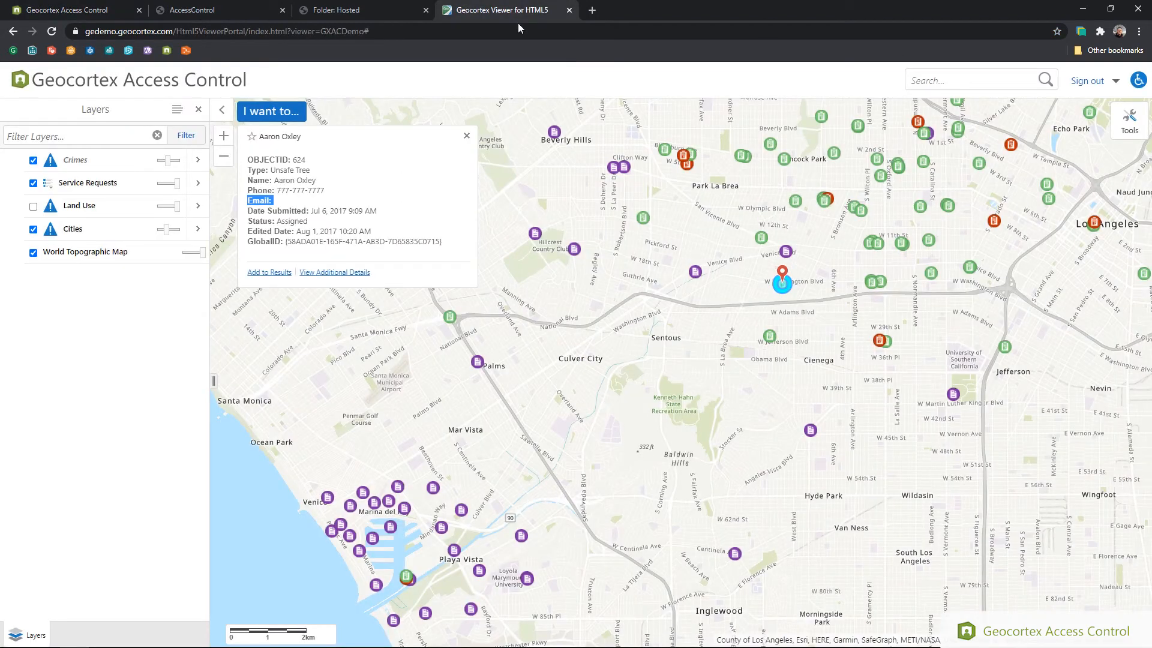
click(518, 29)
key(Return)
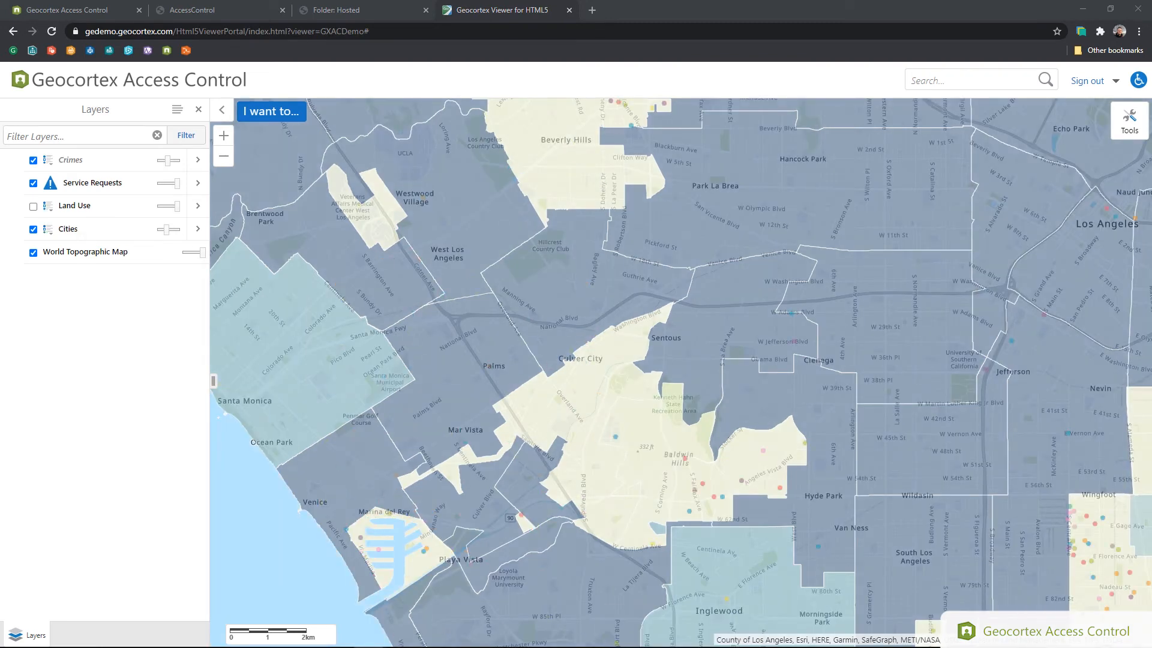
- Back in Geocortex Access Control, add Authenticated Users to the Service Requests layer with Visible access and save
click(60, 9)
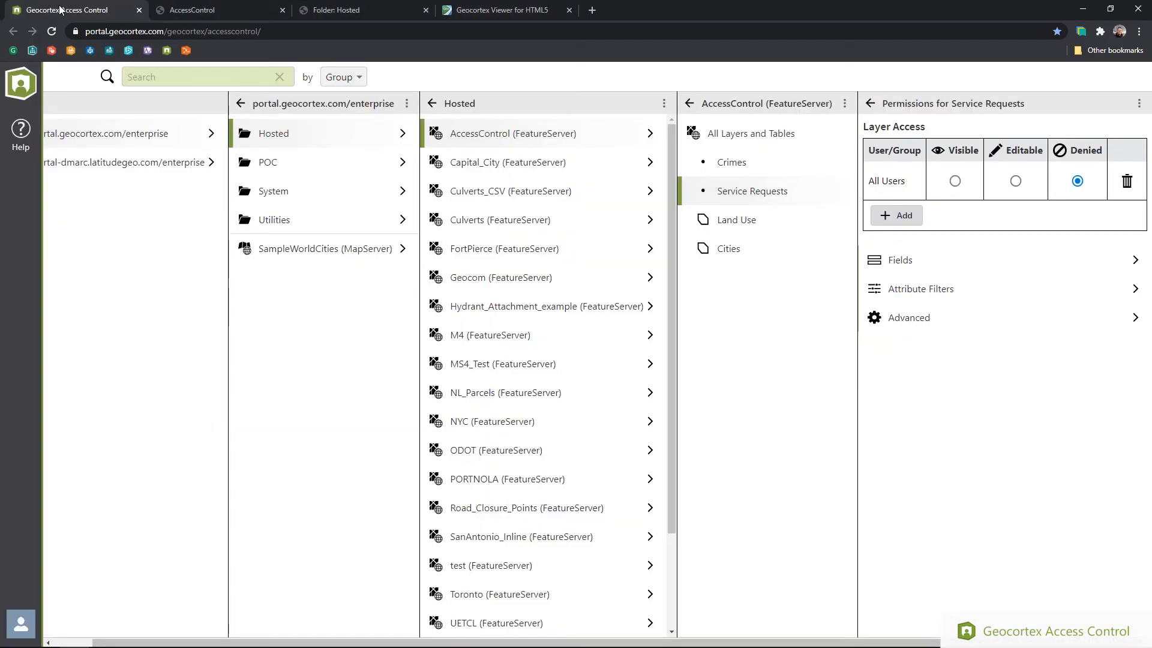
click(897, 215)
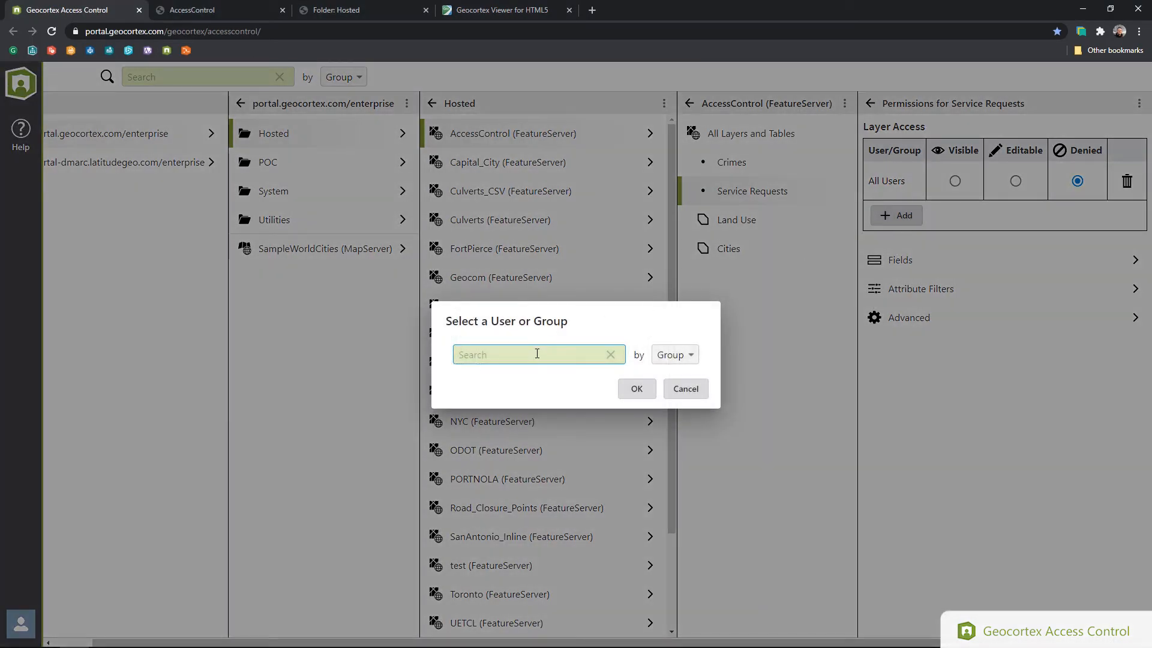
text(Auth)
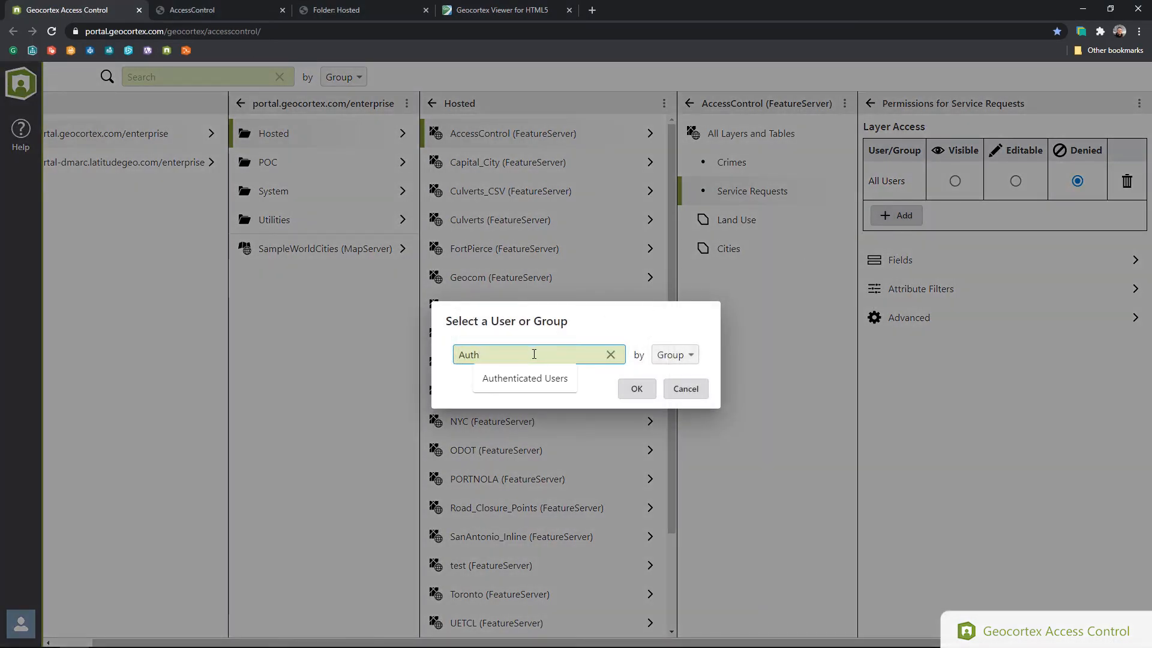
click(530, 387)
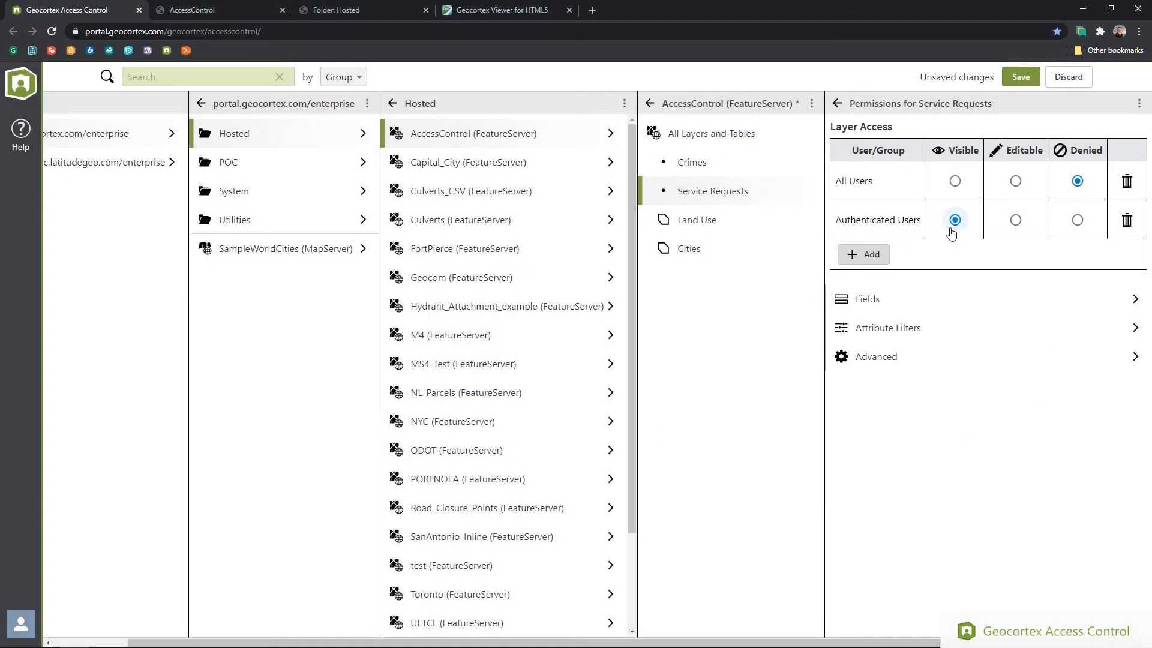
click(1020, 77)
- Reload the Geocortex Viewer map to check the Service Requests layer and which account is signed in
click(502, 10)
click(501, 31)
key(Return)
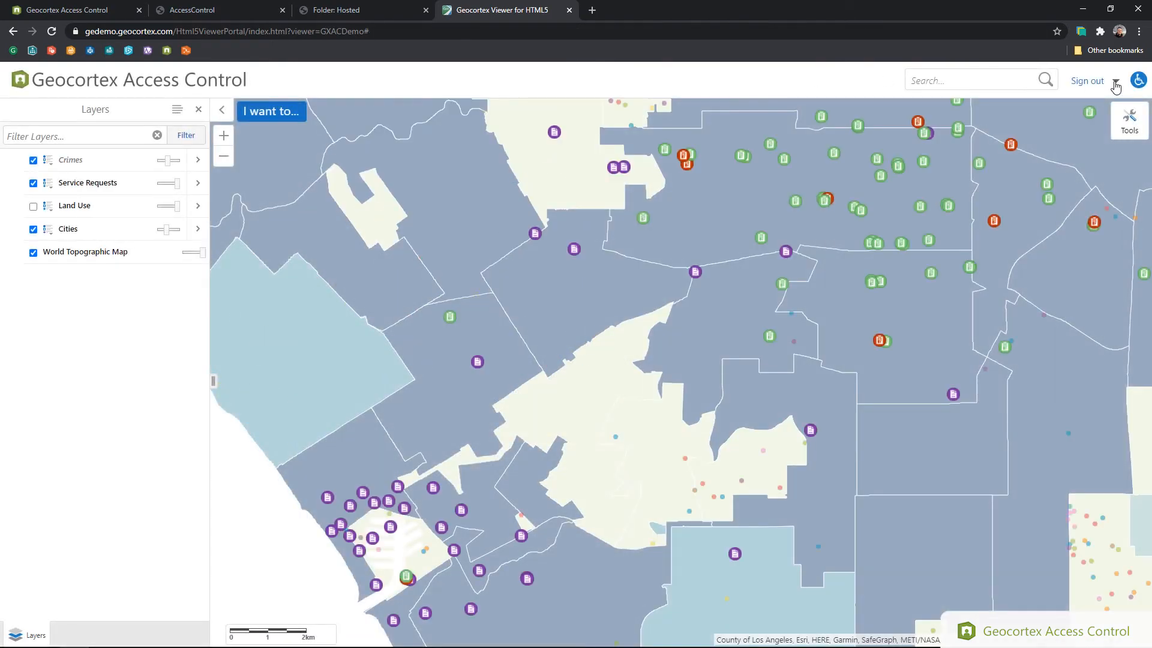
click(1103, 82)
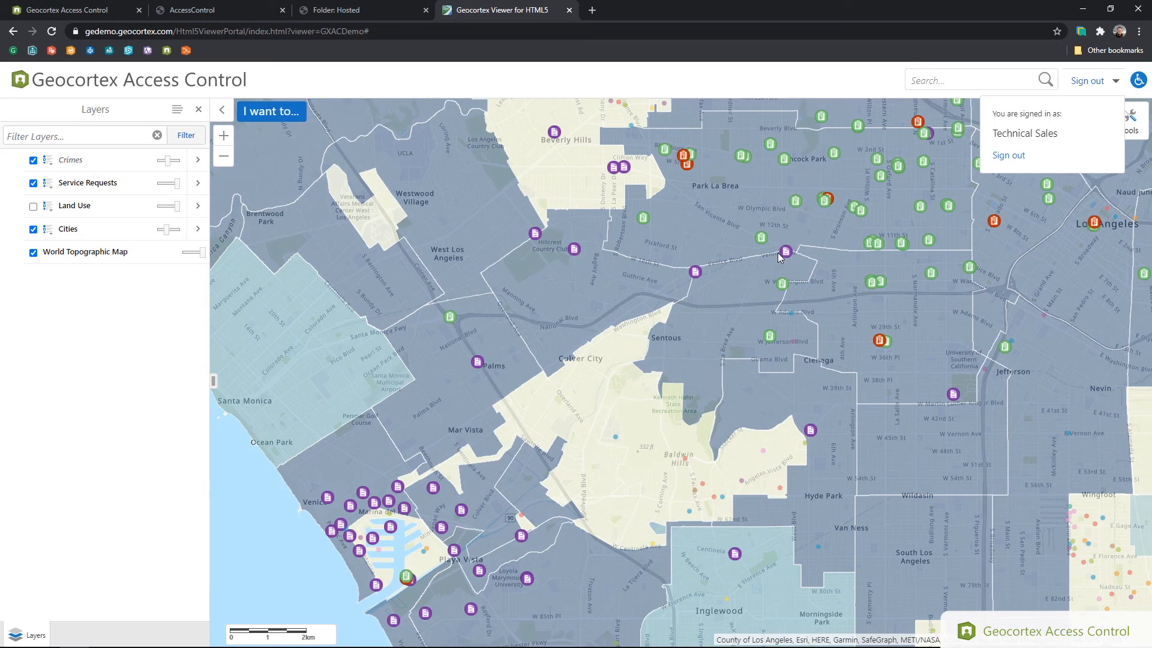
- Back in Geocortex Access Control, add the Technicians group to the Service Requests layer with Denied access and save
click(65, 10)
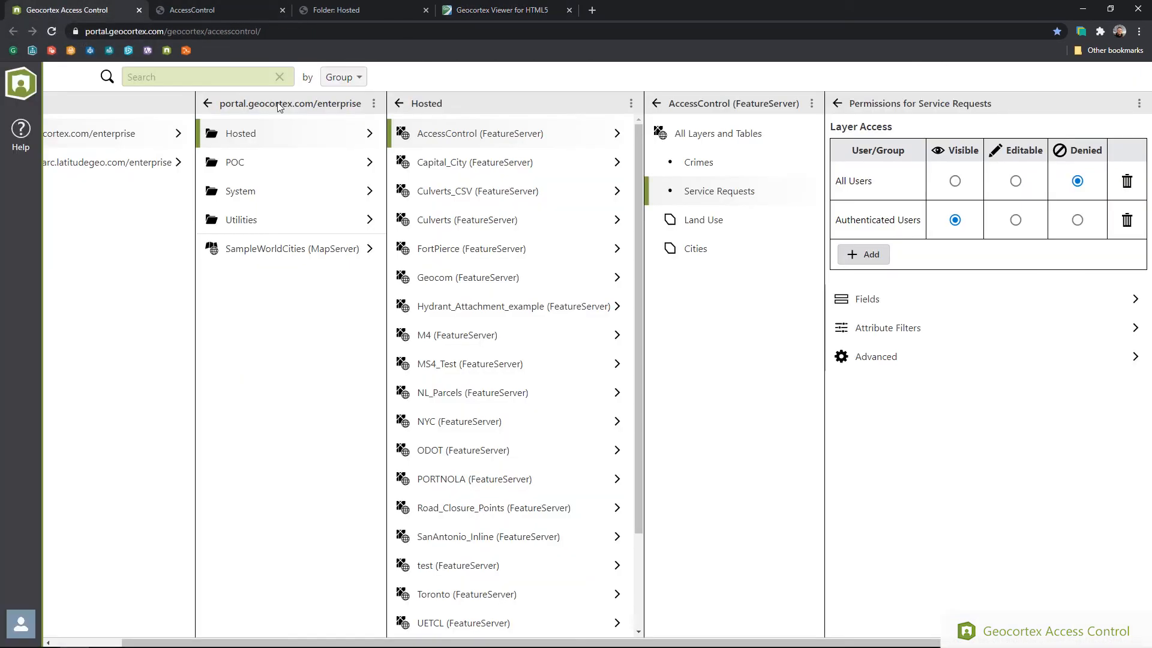
click(877, 263)
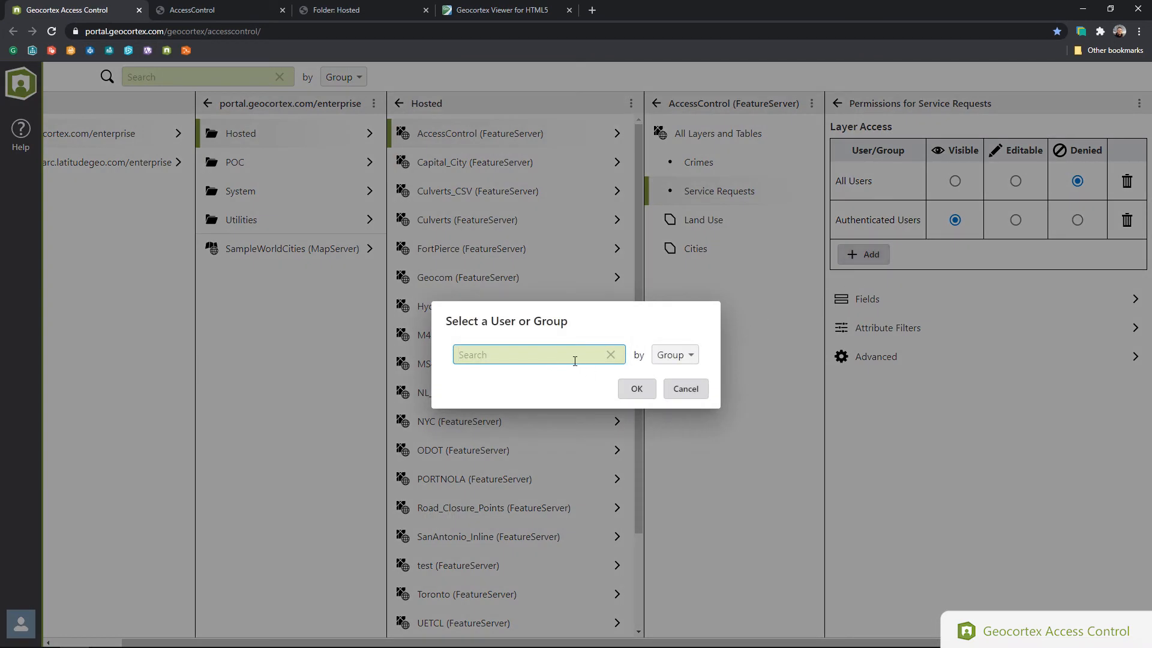
text(Technicians)
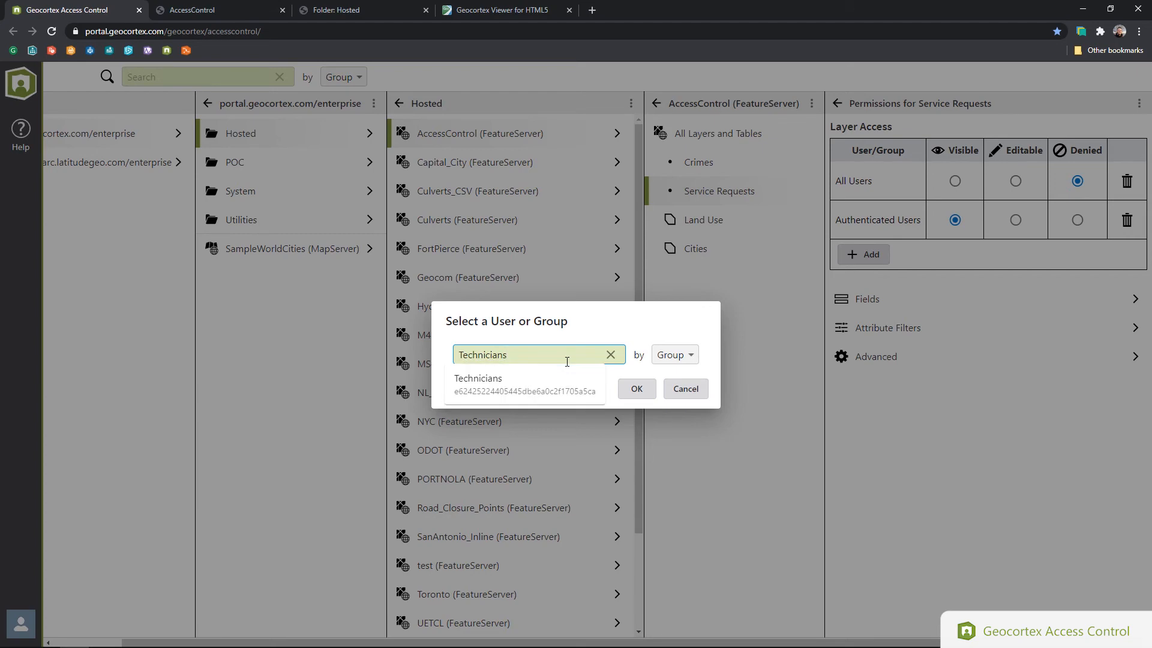
click(521, 386)
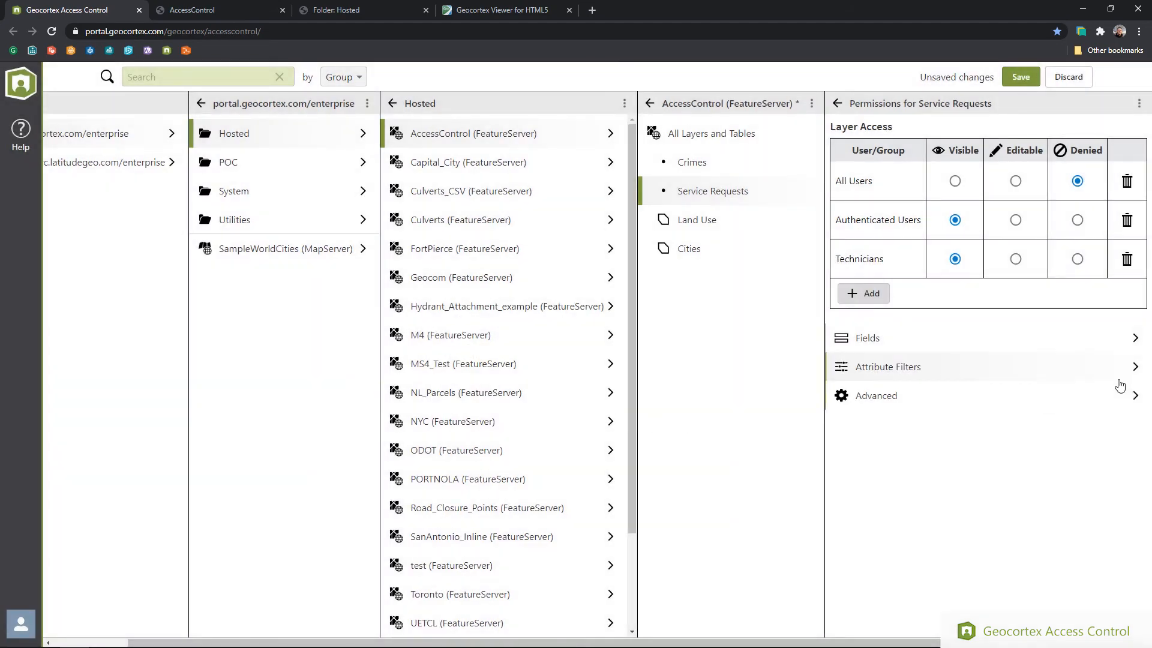
click(1077, 259)
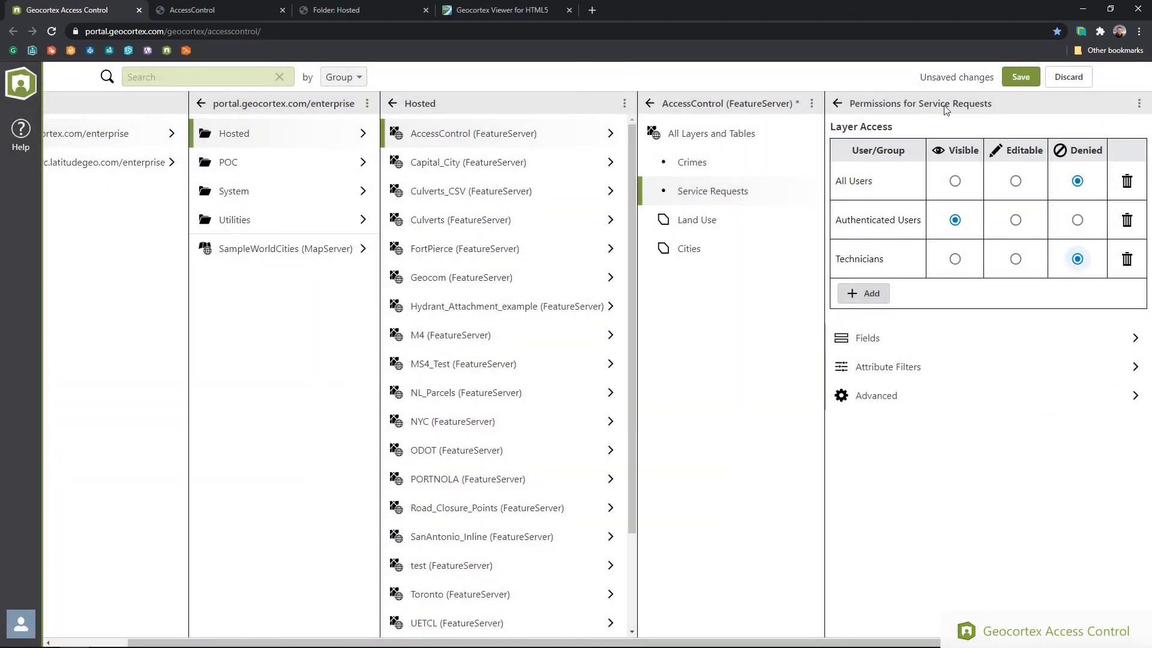
click(1021, 77)
- Reload the Geocortex Viewer map to check how the Technicians group permission affects the Service Requests layer
click(510, 7)
click(518, 26)
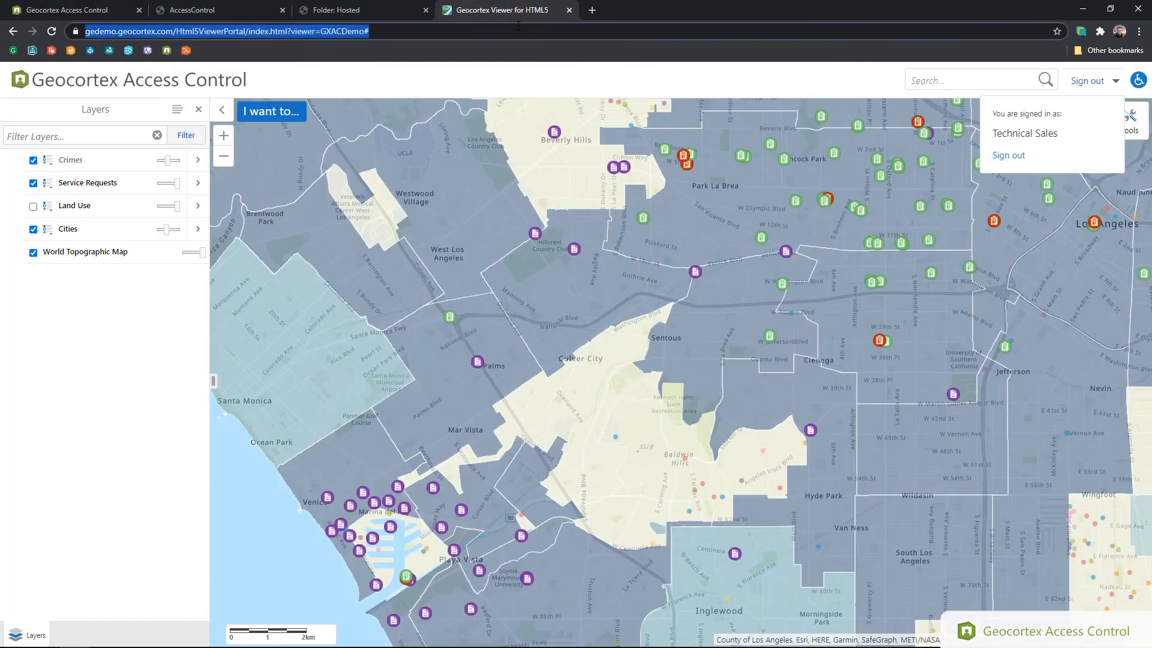
key(Return)
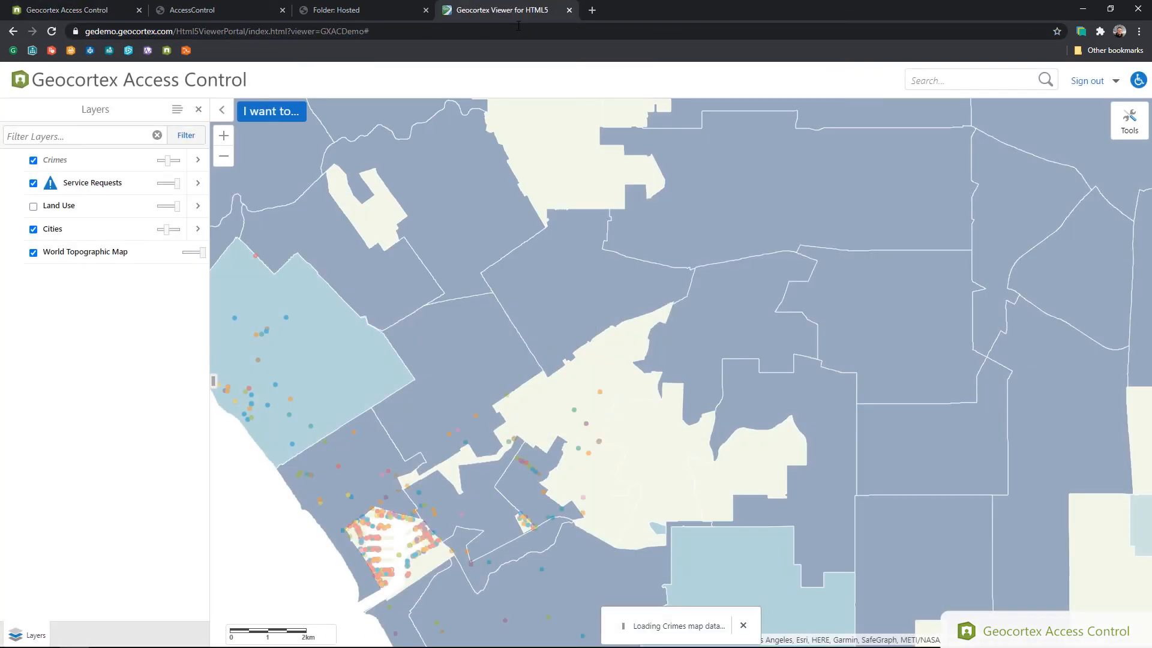
- Back in Geocortex Access Control, add the individual user Technical Sales to the Service Requests layer with Visible access and save
click(103, 10)
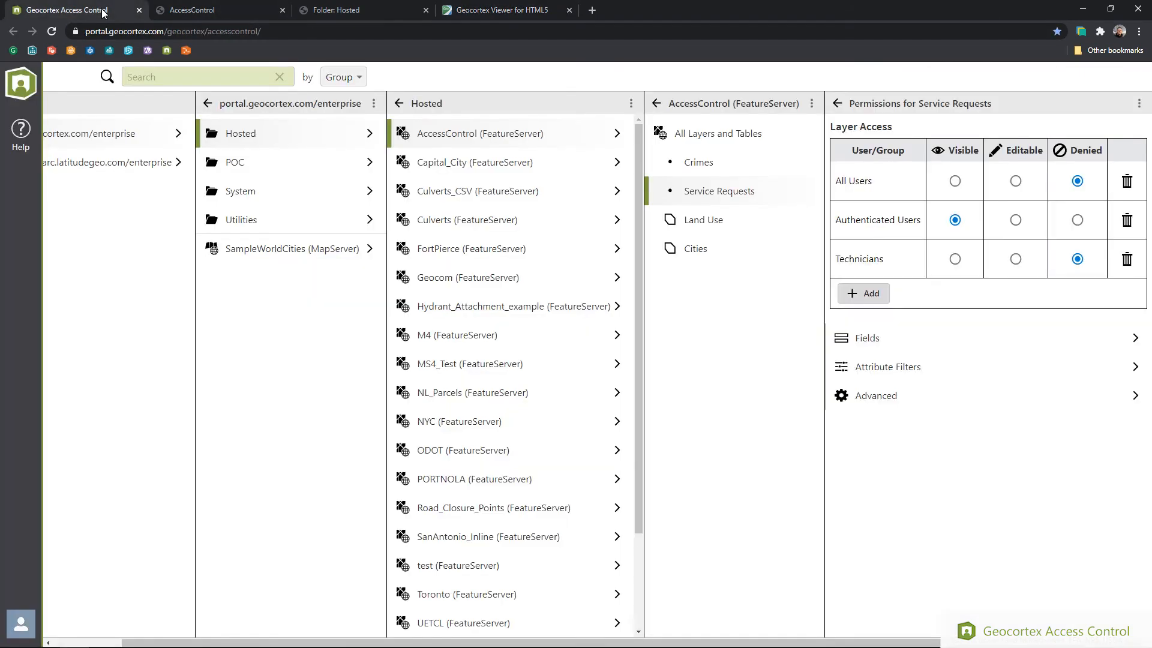
click(853, 294)
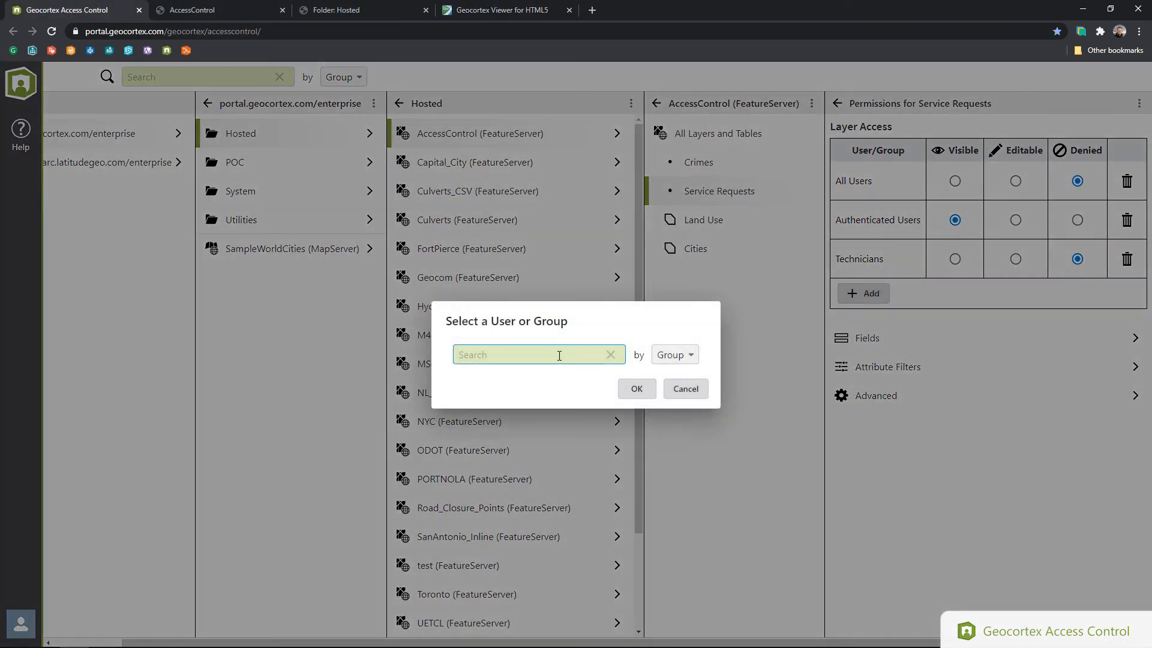
click(671, 355)
click(681, 329)
click(540, 357)
text(Technical)
click(536, 381)
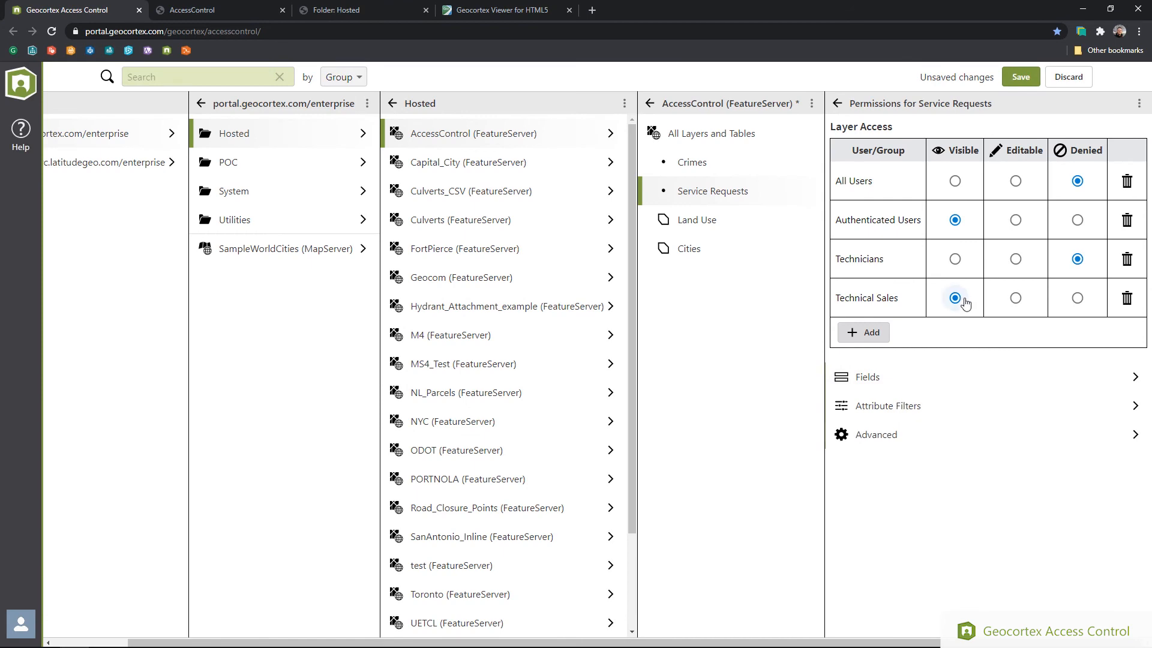
click(1020, 77)
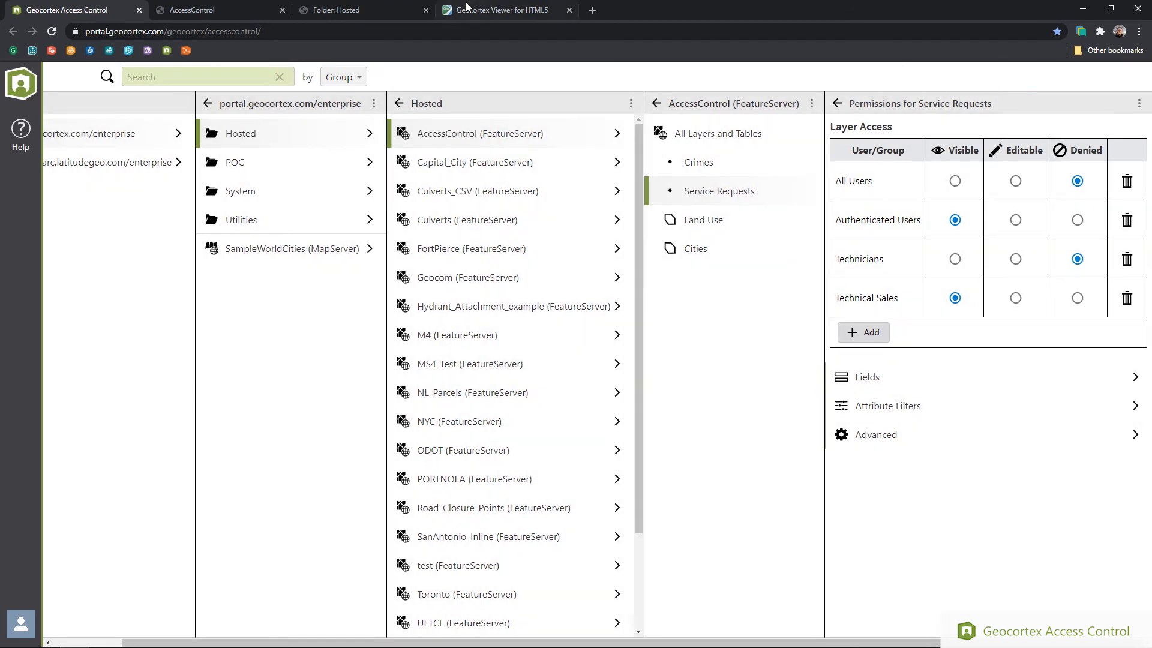
- Reload the Geocortex Viewer map to check Service Requests under the user-level permission, and return to Geocortex Access Control
click(466, 8)
click(466, 31)
key(Return)
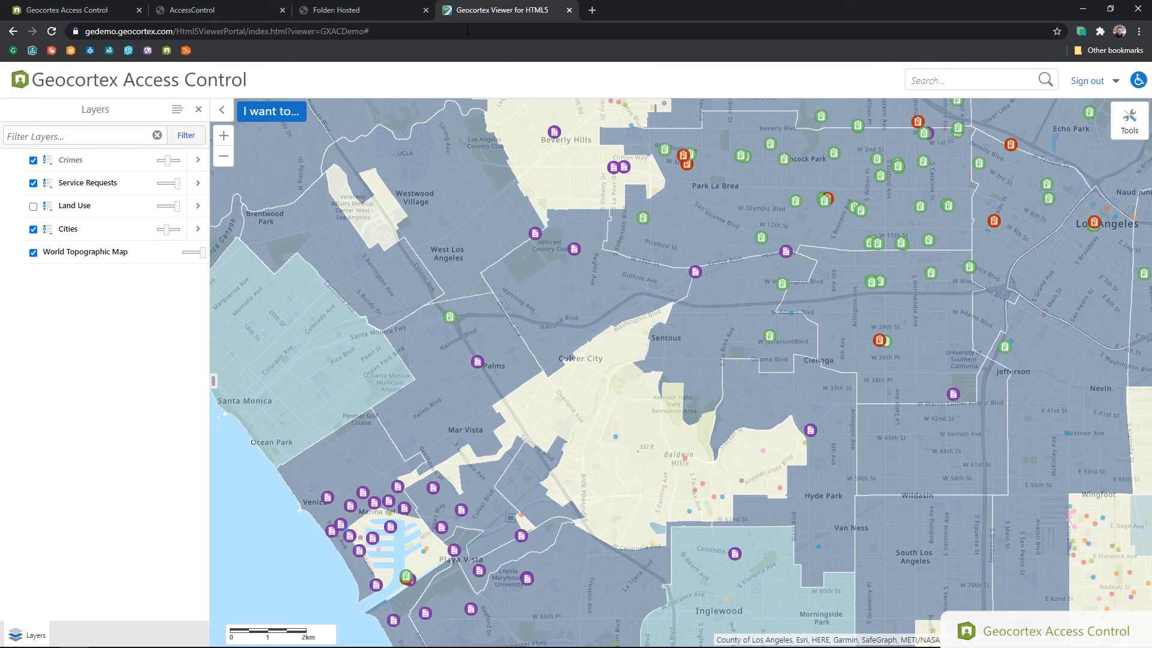
click(90, 10)
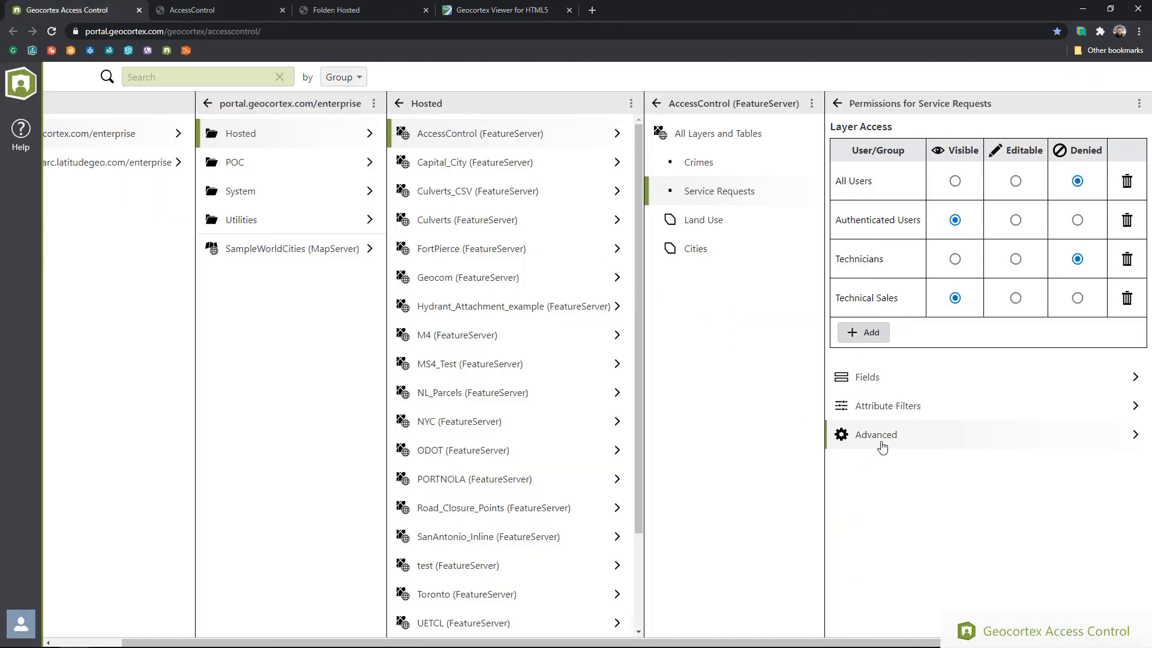